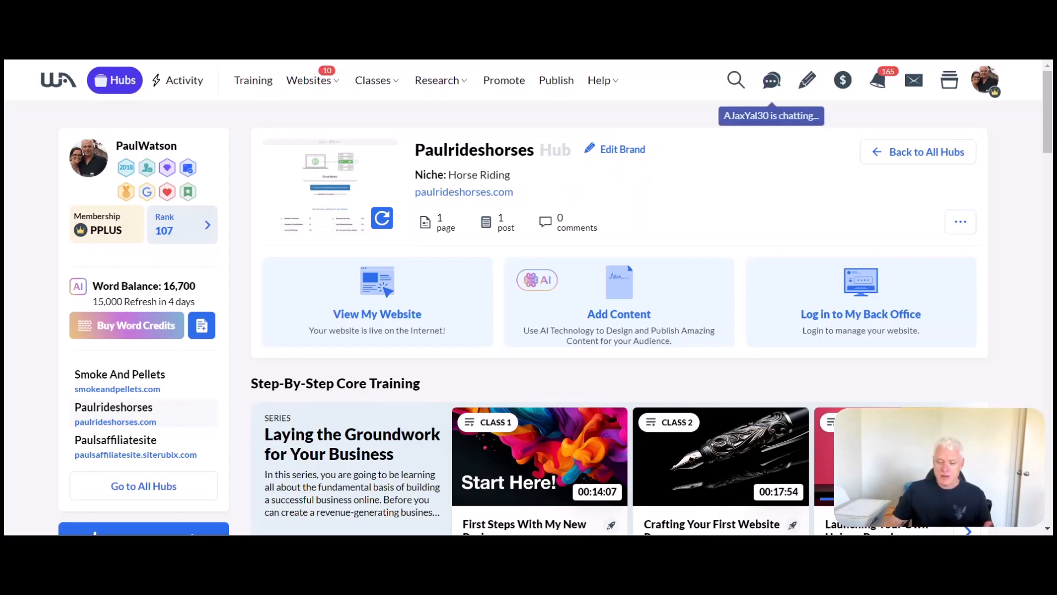
# - Review the horse riding hub's Path to Success tasks and browse the Step-By-Step Core Training classes
pyautogui.scroll(-7, 533, 380)
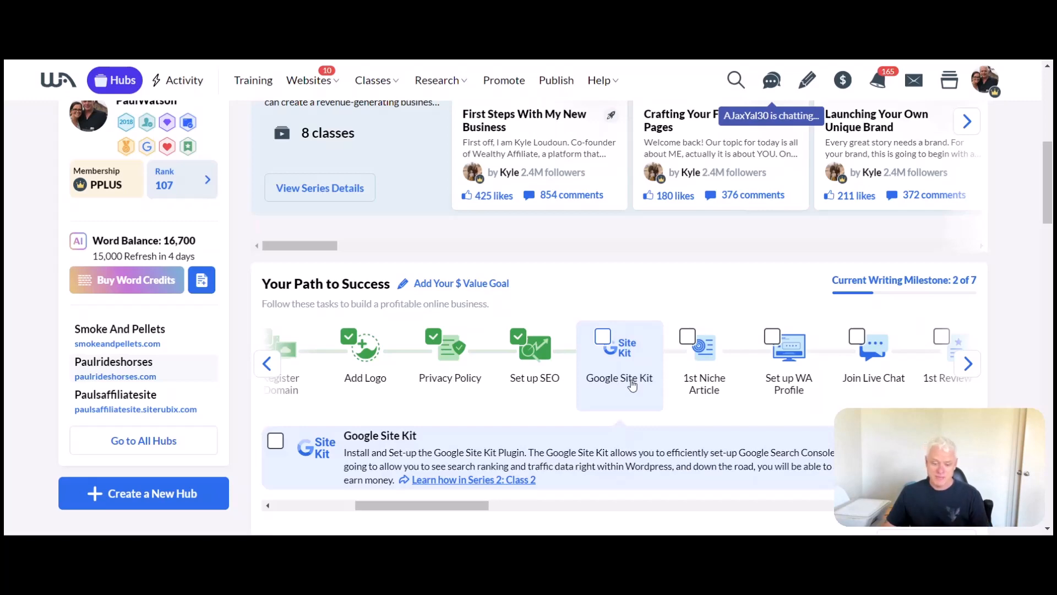
pyautogui.scroll(8, 632, 385)
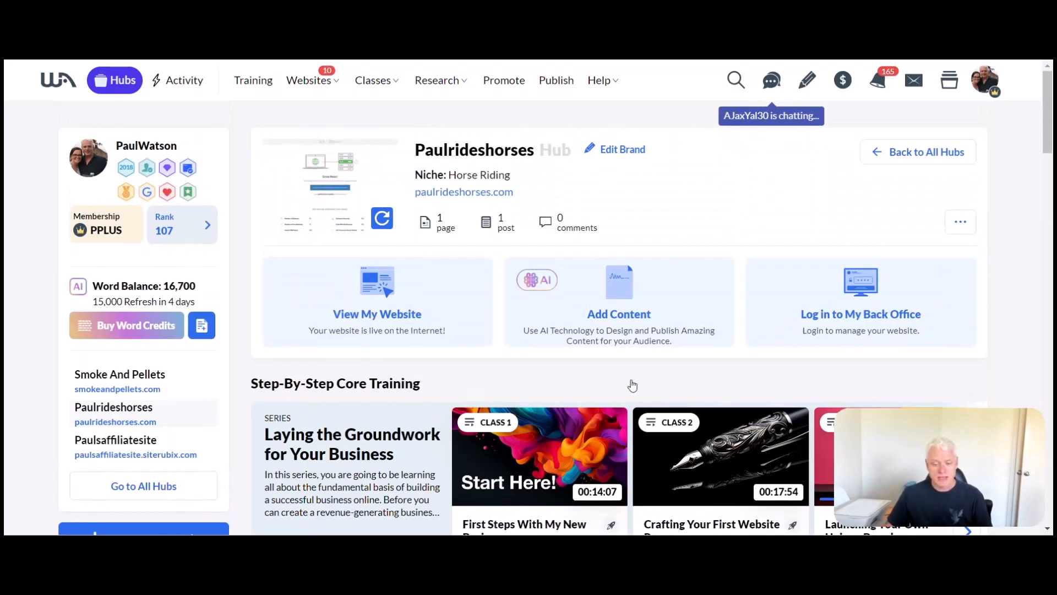
pyautogui.scroll(-8, 632, 386)
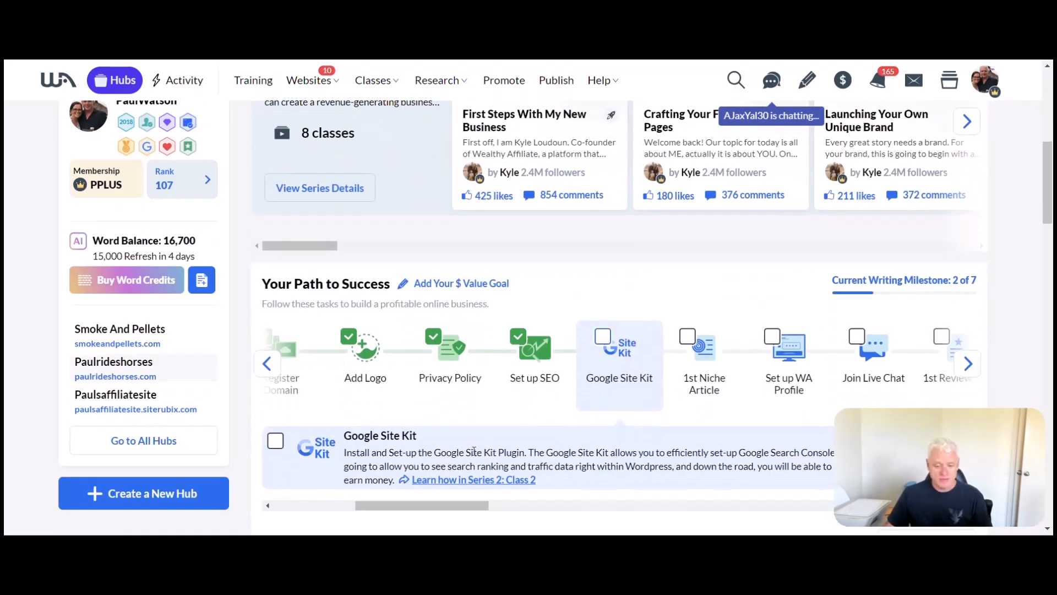
pyautogui.scroll(4, 626, 336)
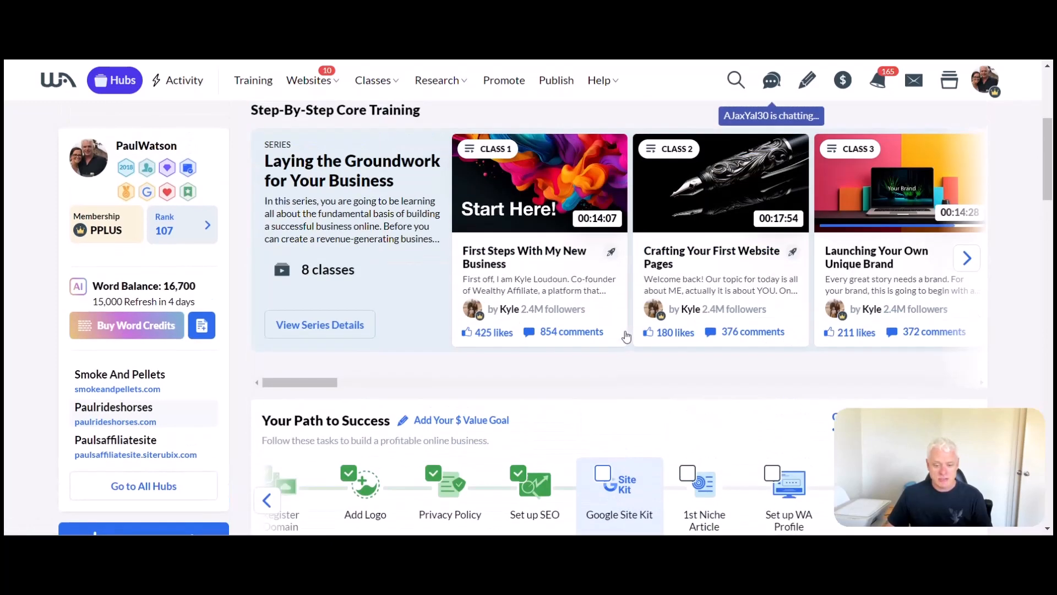
pyautogui.doubleClick(961, 259)
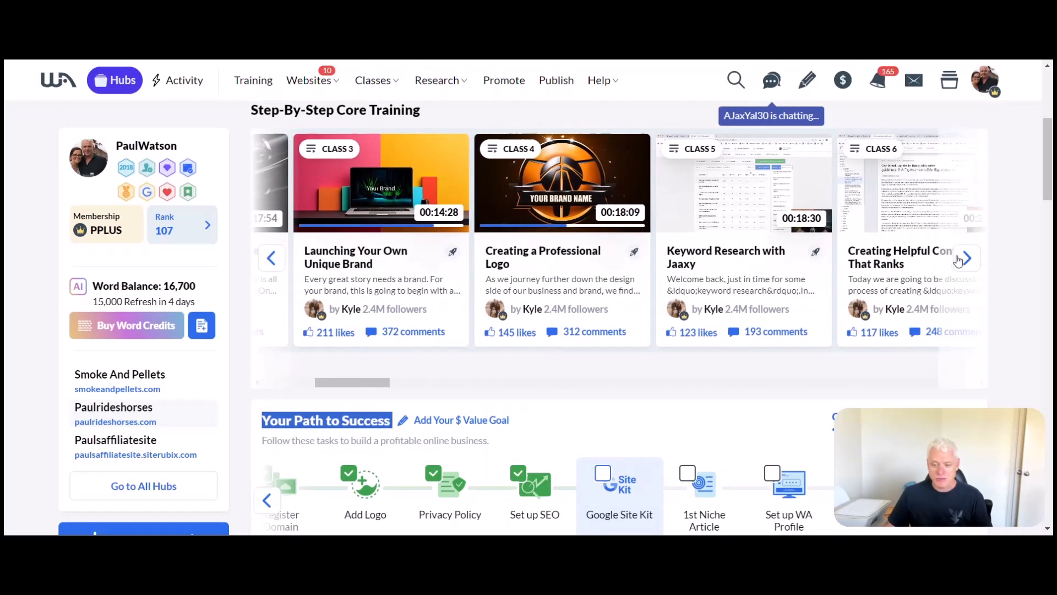
pyautogui.click(958, 261)
pyautogui.click(959, 261)
pyautogui.click(958, 261)
pyautogui.click(959, 261)
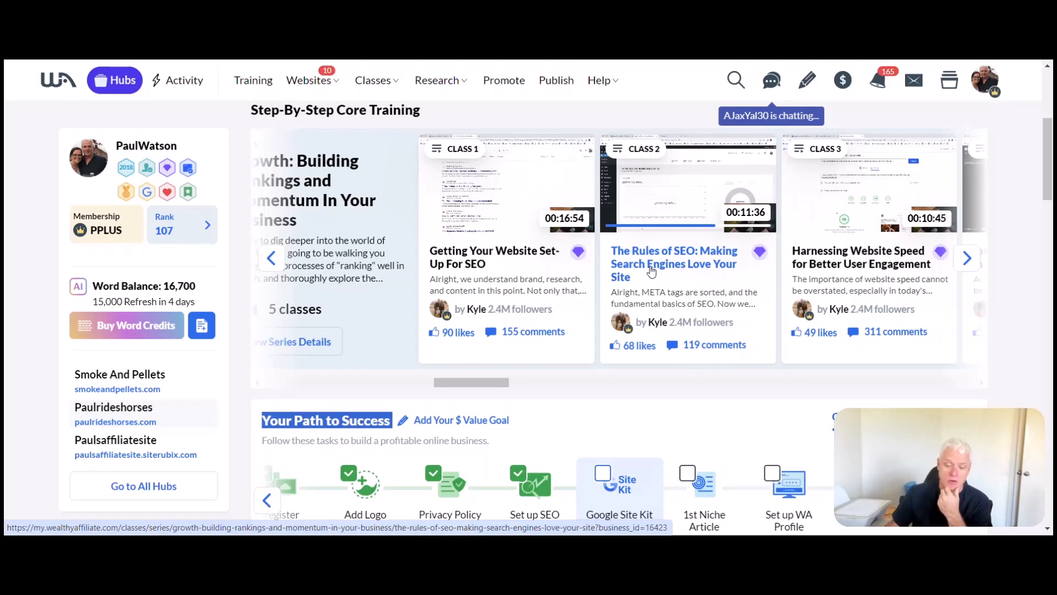
pyautogui.click(272, 268)
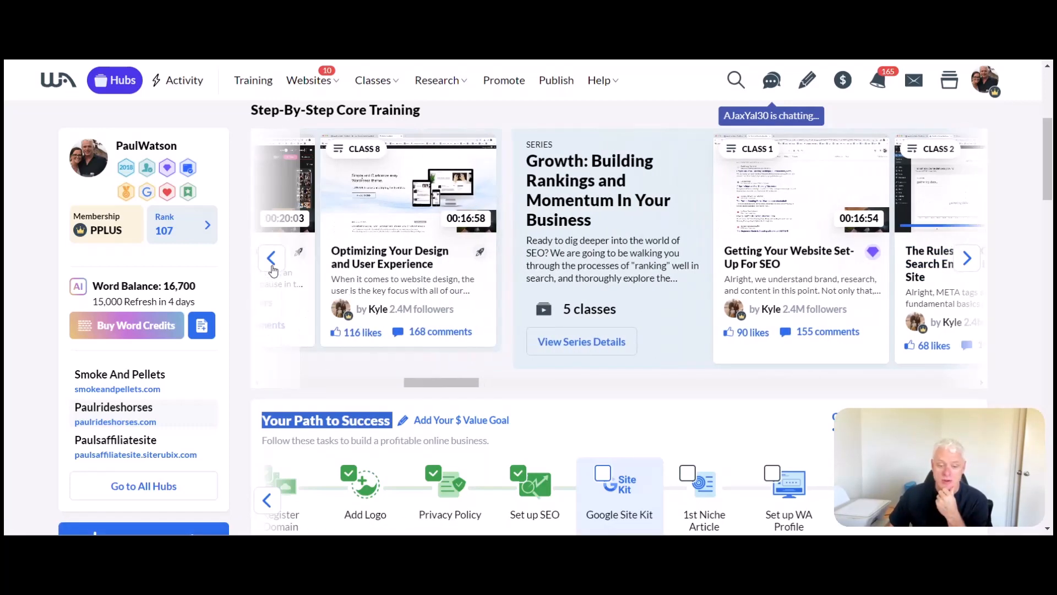
pyautogui.click(273, 269)
pyautogui.click(274, 270)
pyautogui.click(274, 269)
pyautogui.click(274, 270)
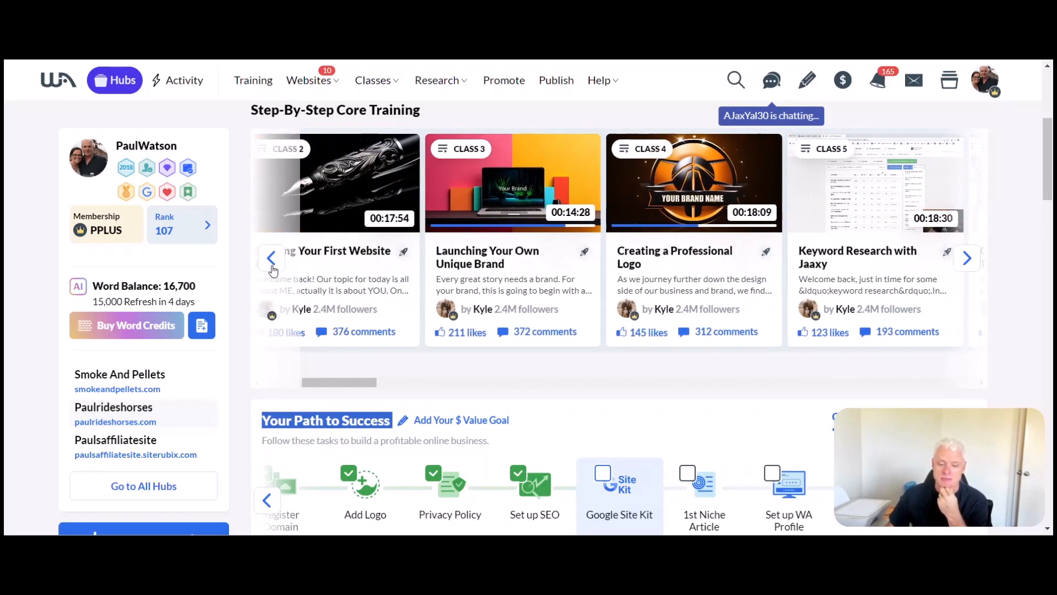
pyautogui.click(274, 270)
pyautogui.click(274, 270)
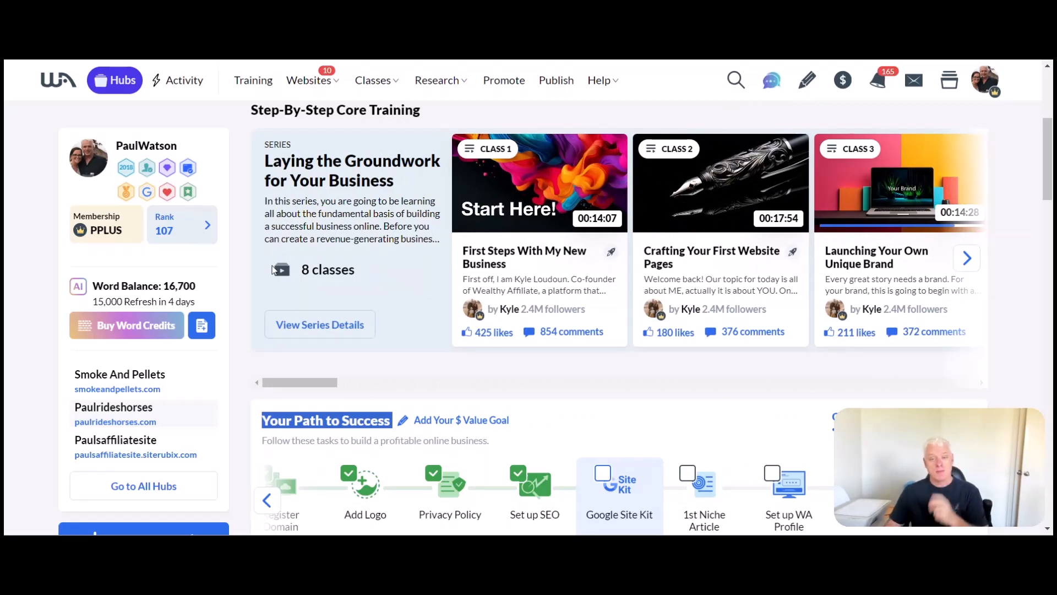
# - Log in to the horse riding website's WordPress back office with the admin user
pyautogui.scroll(3, 673, 300)
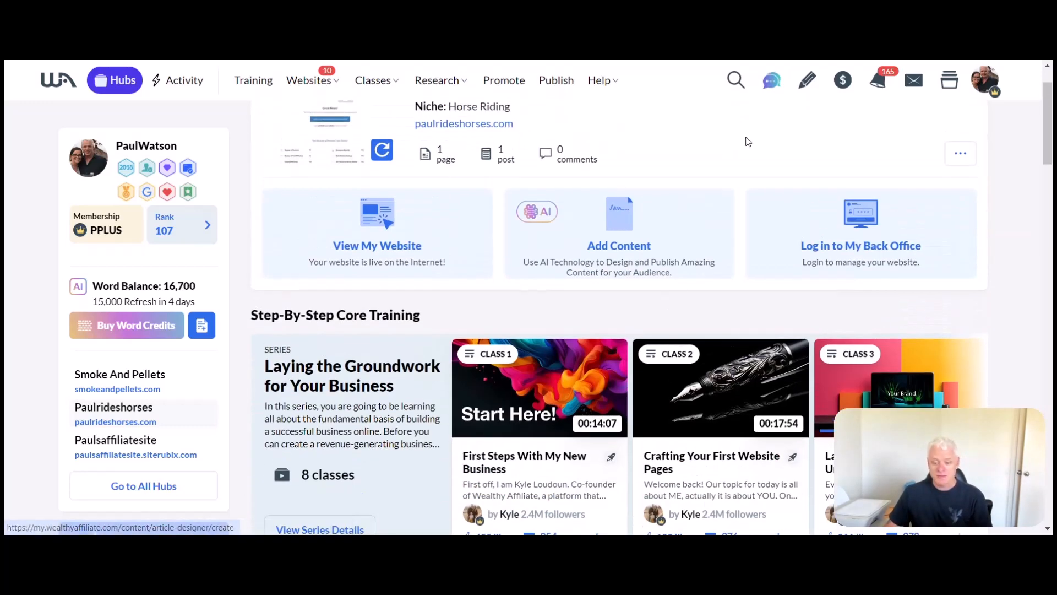
pyautogui.click(869, 222)
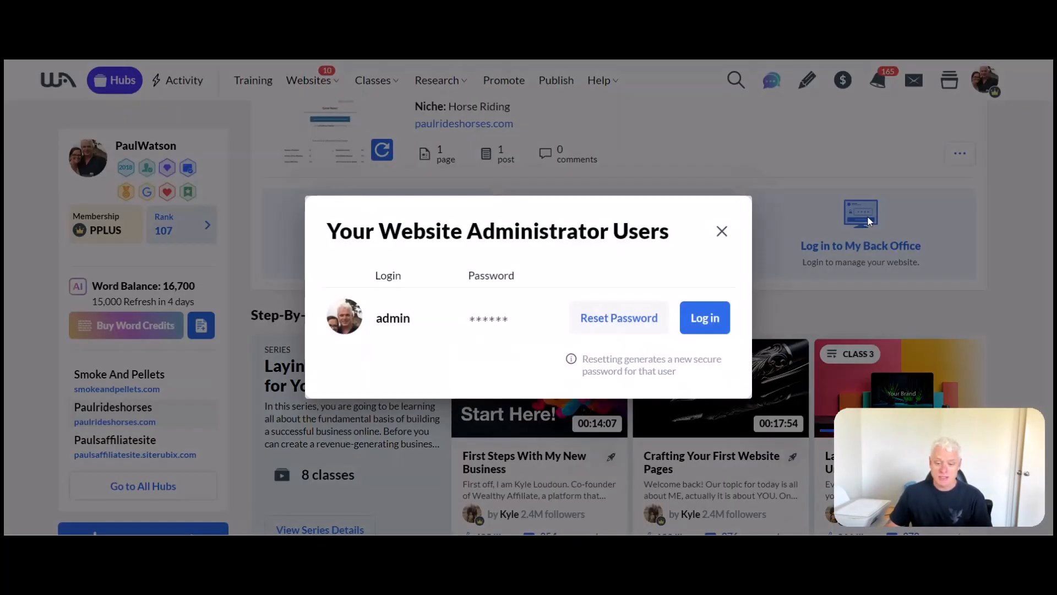
pyautogui.click(706, 319)
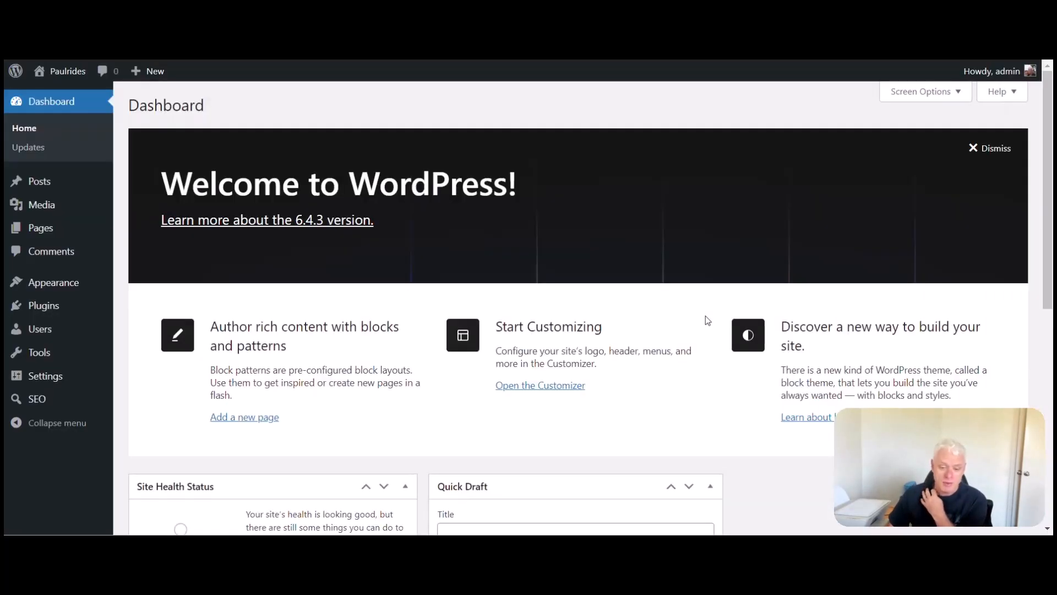
# - Activate the Site Kit by Google plugin among the installed plugins
pyautogui.moveTo(39, 305)
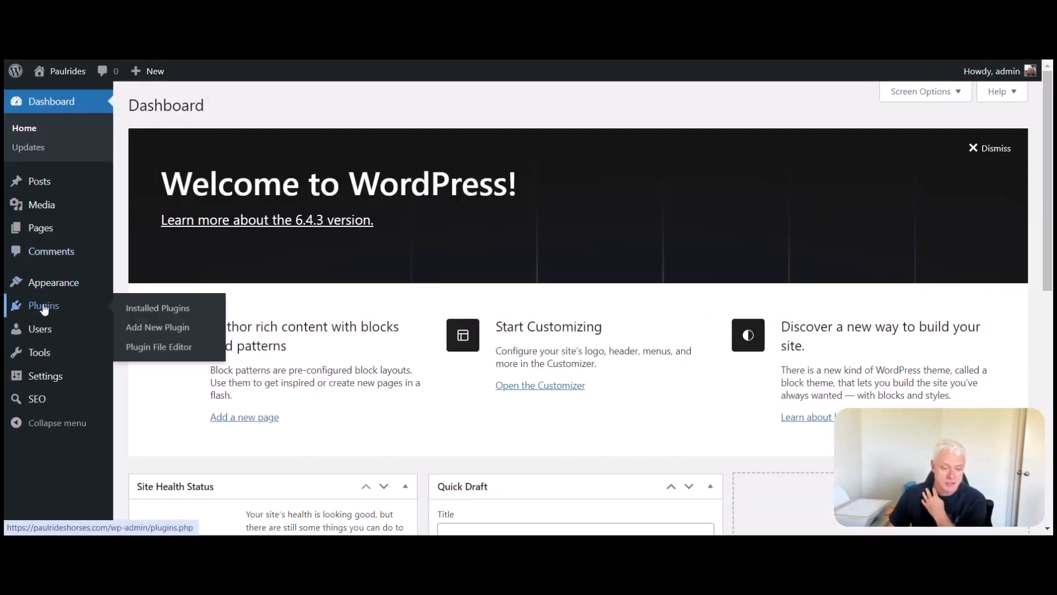
pyautogui.click(140, 315)
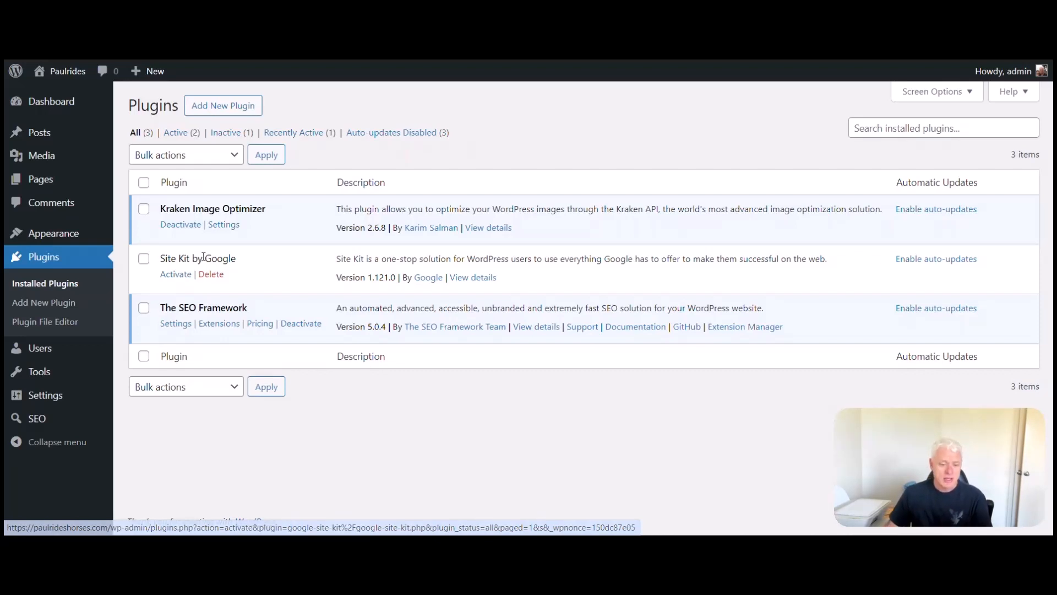
pyautogui.click(173, 279)
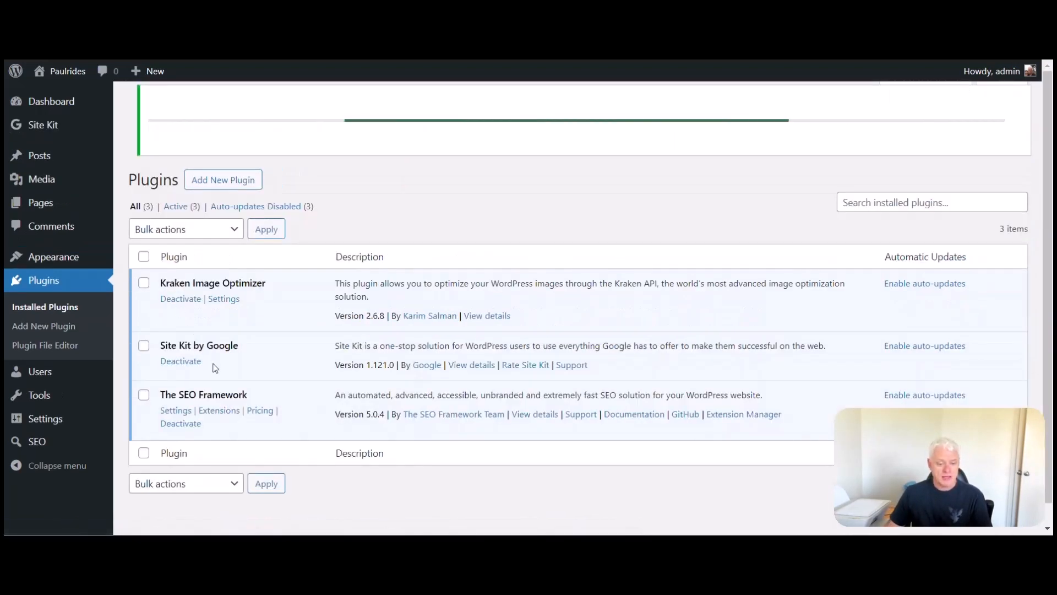
# - Begin the Site Kit setup with Google Analytics connected as part of it, and proceed to the Google sign-in
pyautogui.moveTo(48, 128)
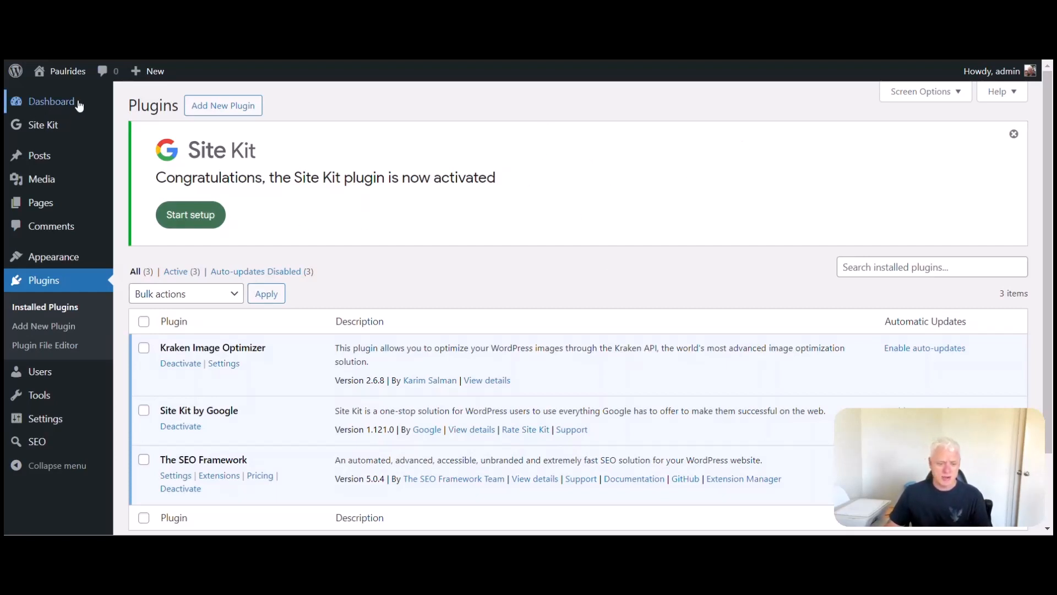
pyautogui.click(35, 126)
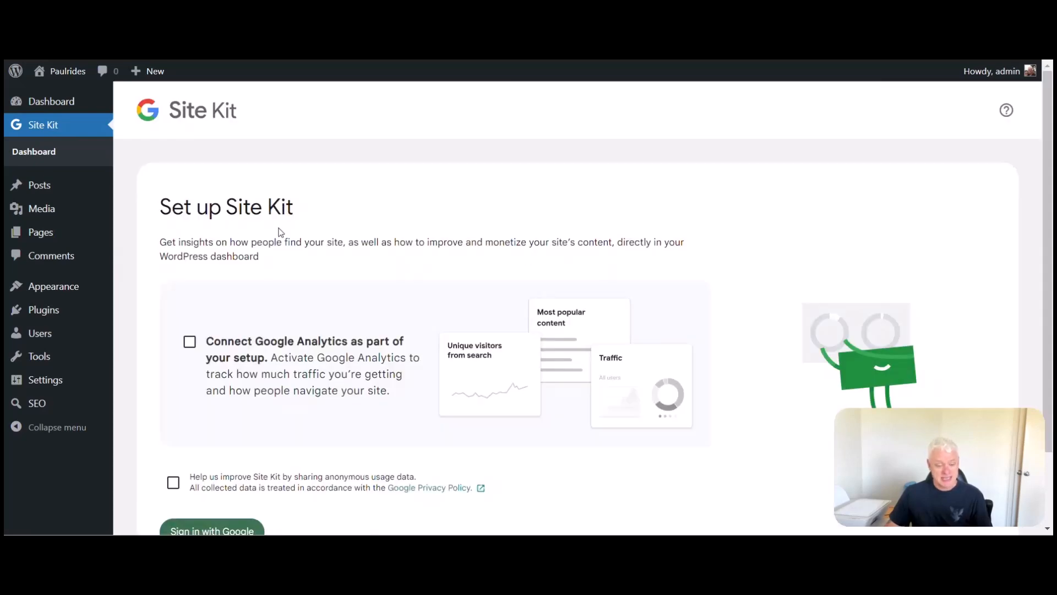
pyautogui.scroll(-2, 280, 237)
pyautogui.scroll(2, 275, 236)
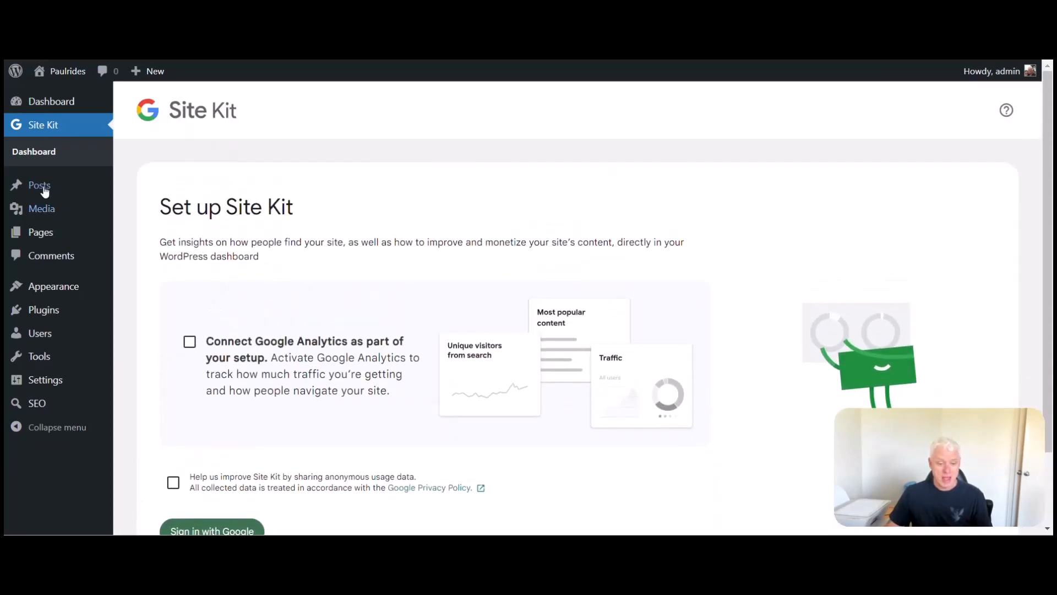
pyautogui.scroll(-2, 378, 347)
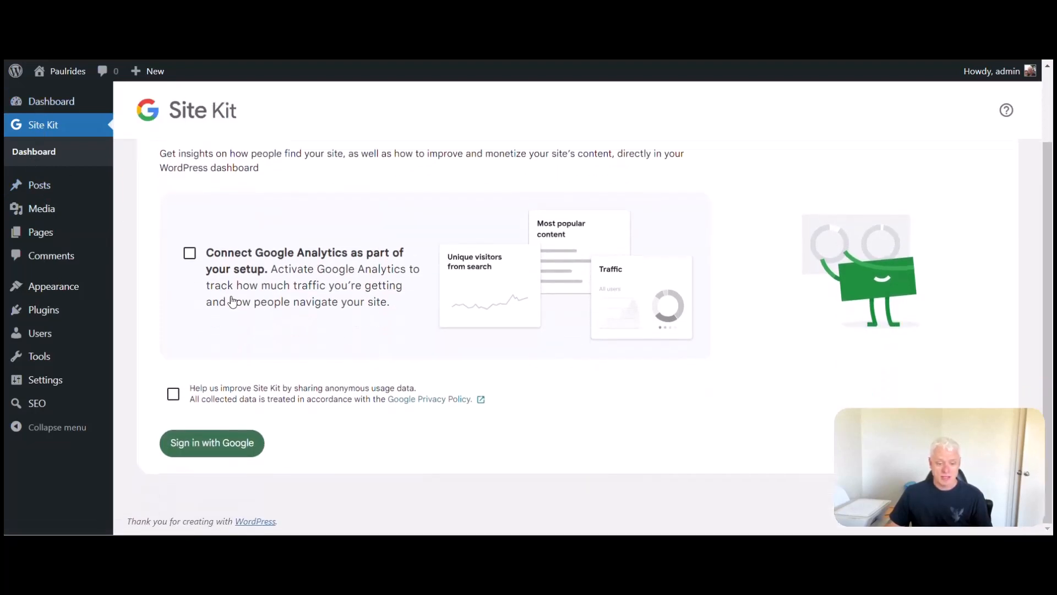
pyautogui.click(190, 255)
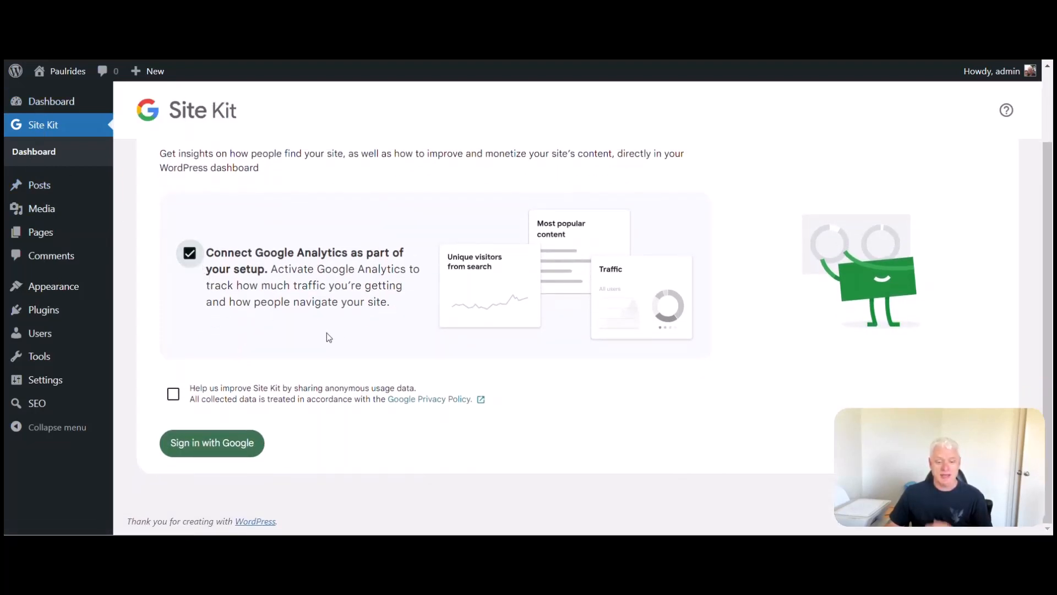
pyautogui.click(215, 452)
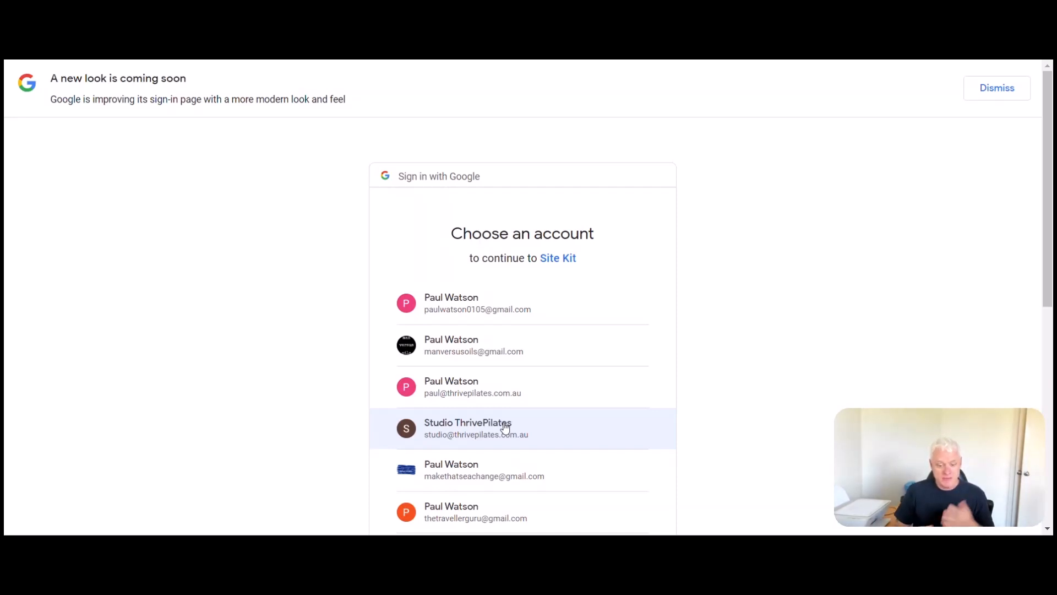
# - Sign in to Site Kit with the second listed Google account and grant the requested access
pyautogui.scroll(-6, 505, 426)
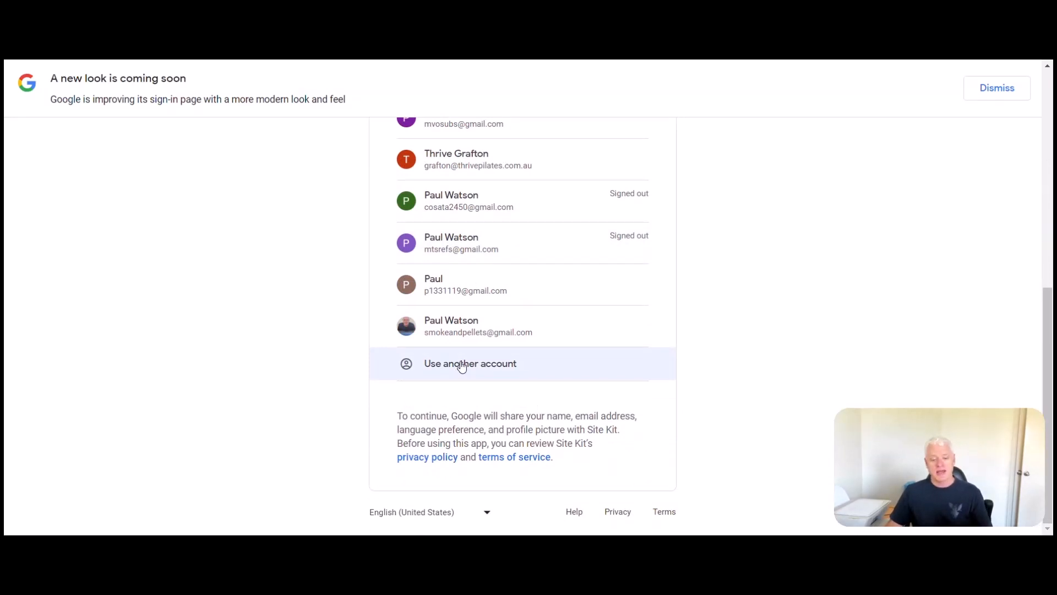
pyautogui.scroll(6, 461, 366)
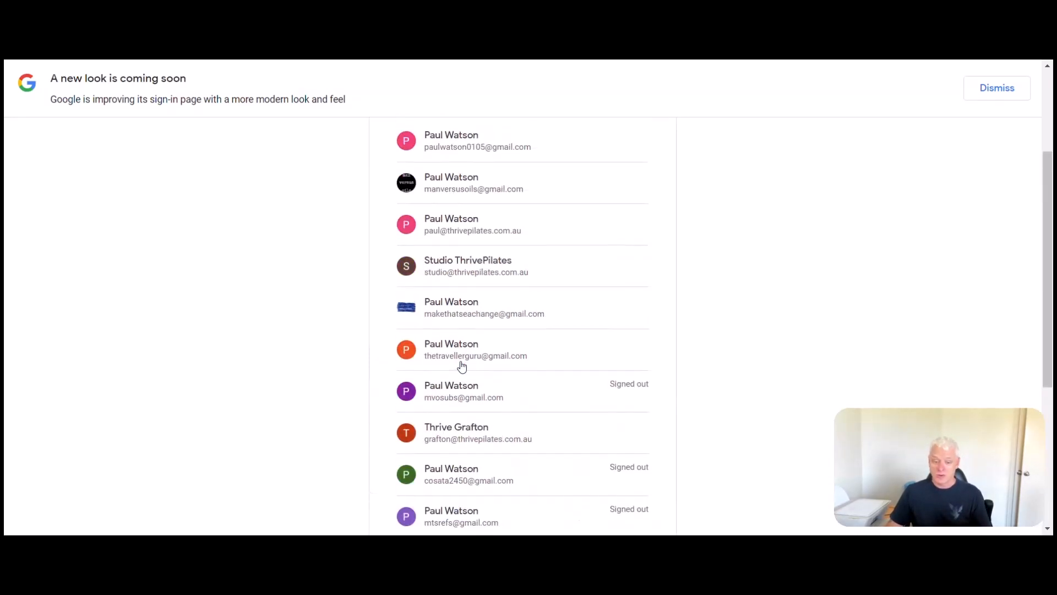
pyautogui.click(472, 190)
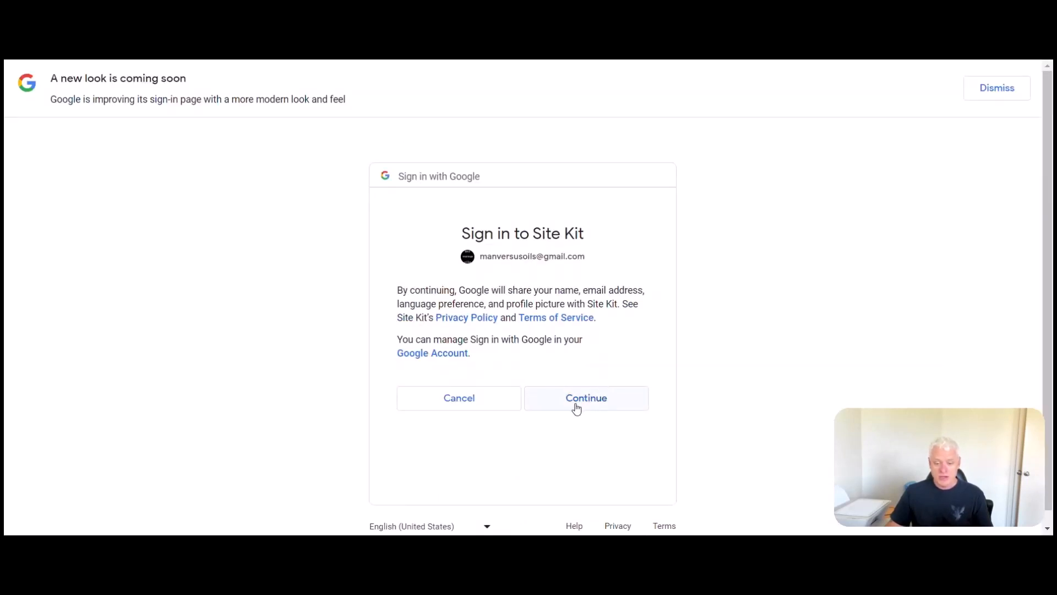
pyautogui.click(576, 408)
pyautogui.scroll(-4, 575, 407)
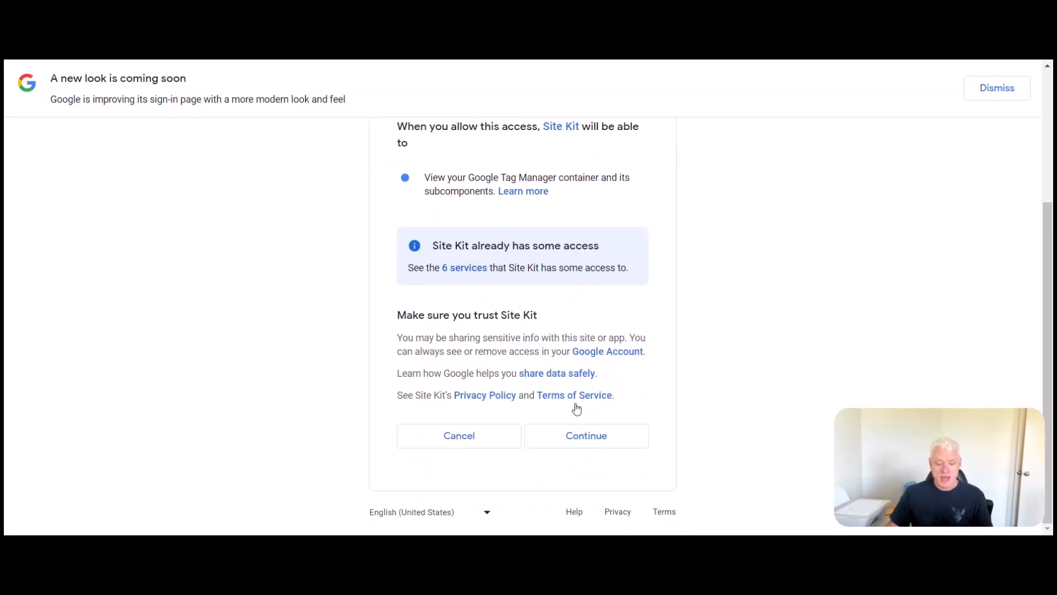
pyautogui.click(588, 435)
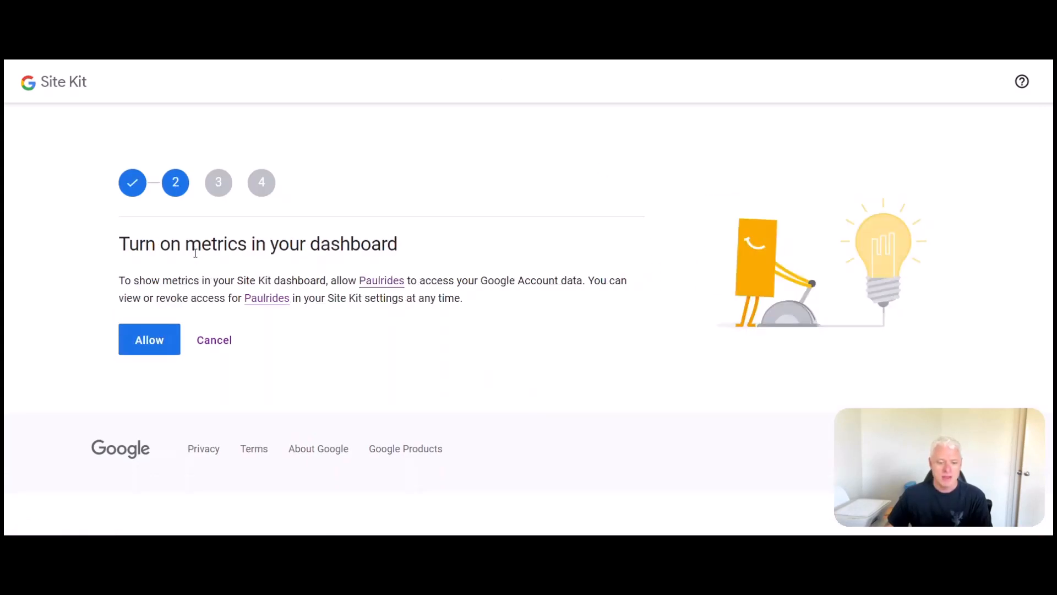
# - Allow metrics in the dashboard, set up Search Console for the site, and continue to the Google Analytics setup
pyautogui.click(142, 349)
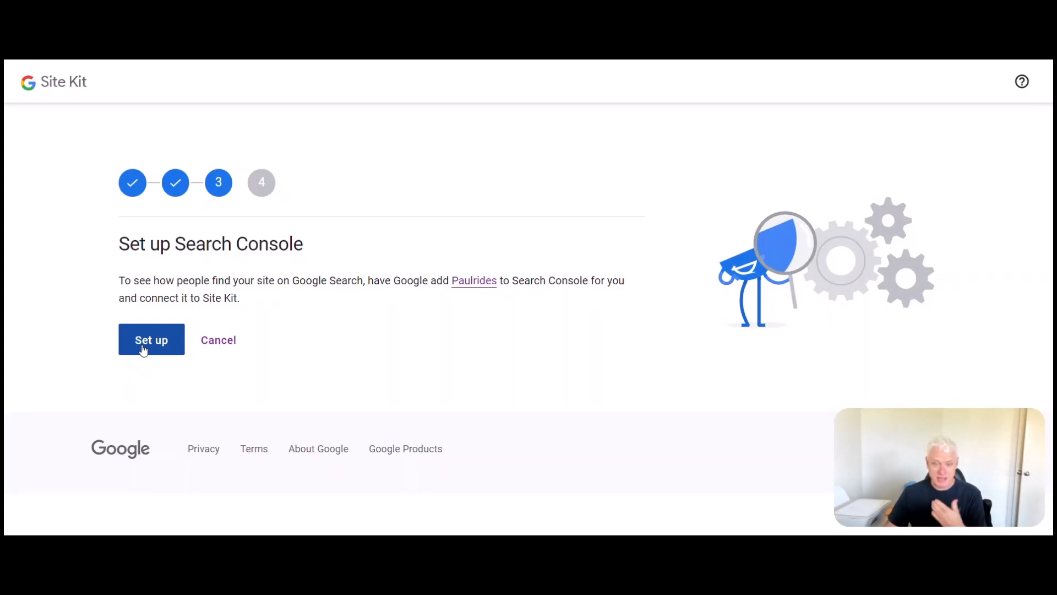
pyautogui.click(142, 348)
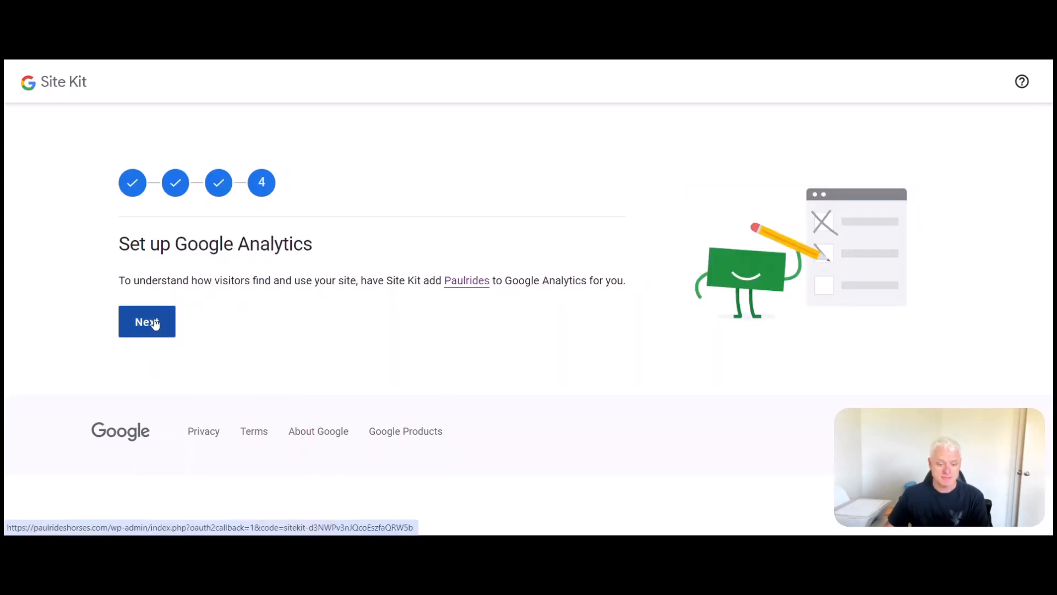
pyautogui.click(155, 323)
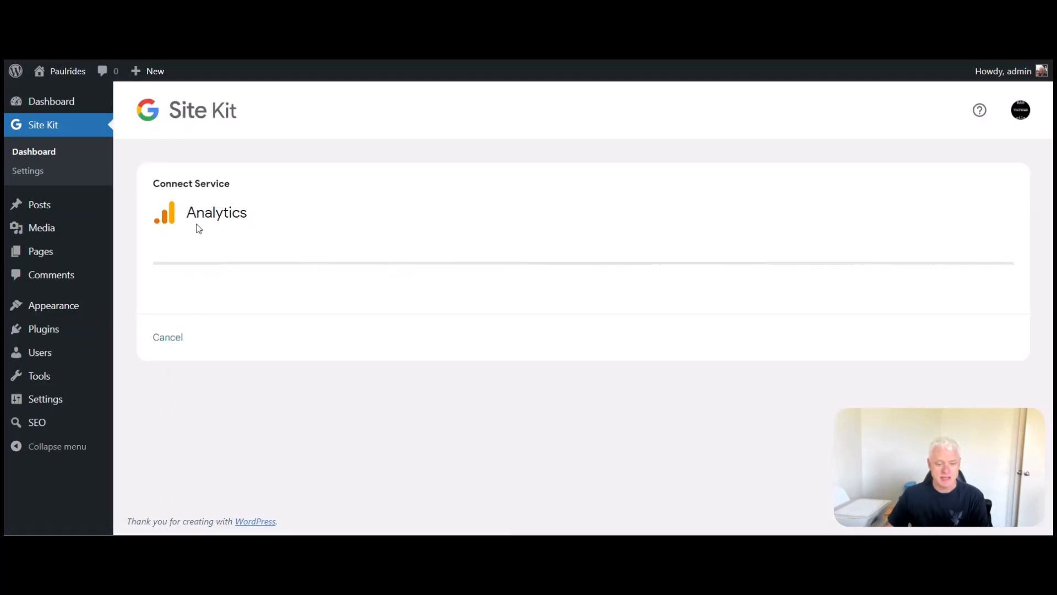
# - Select the second of the two Manversusoils accounts for the Analytics connection
pyautogui.click(273, 295)
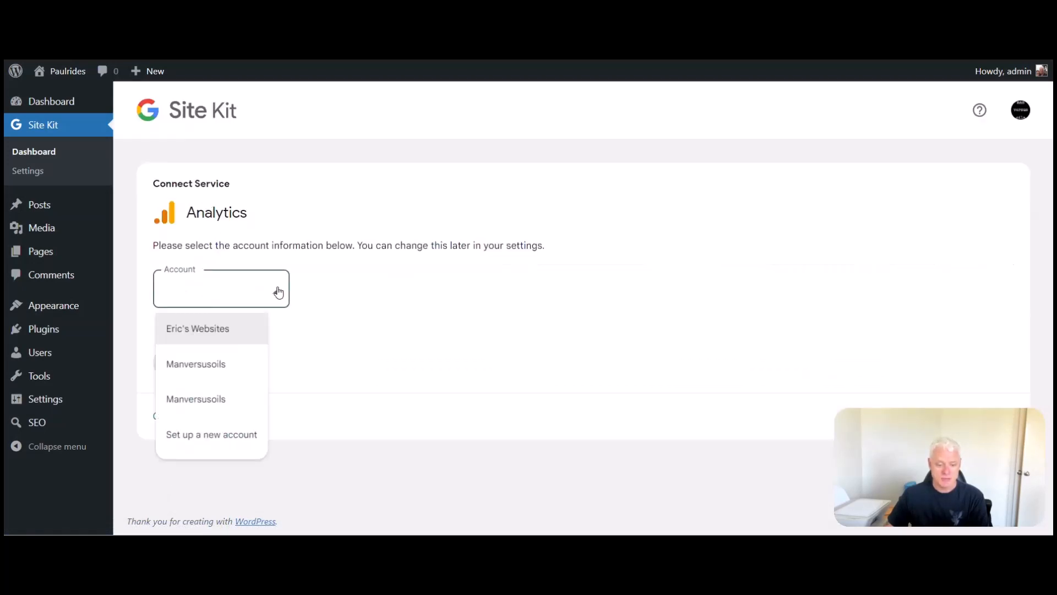
pyautogui.click(218, 373)
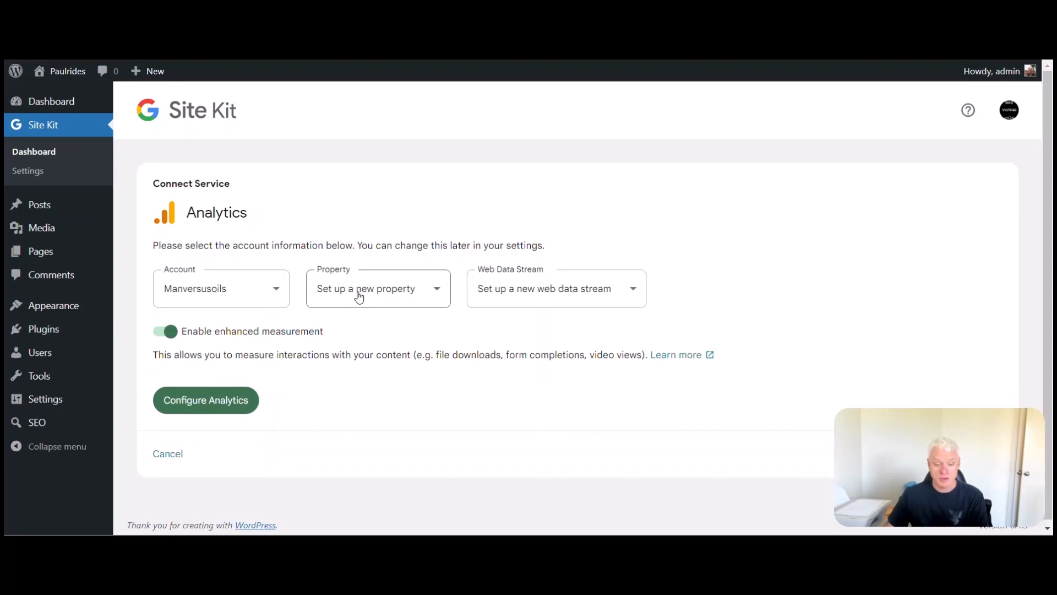
pyautogui.click(255, 291)
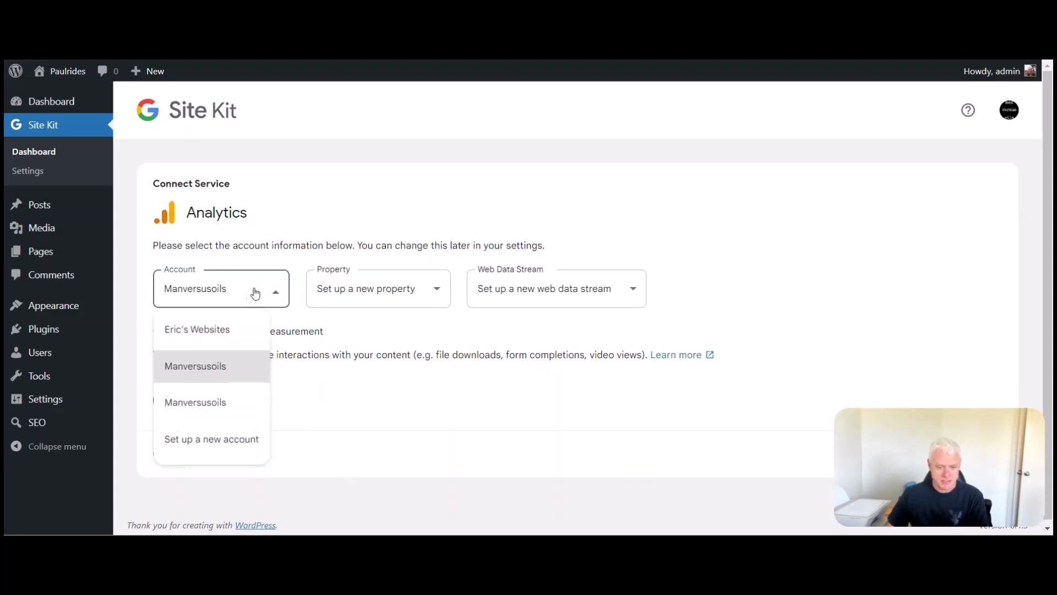
pyautogui.click(213, 392)
# - Look through the Analytics account's existing properties and choose to set up a new property
pyautogui.click(360, 298)
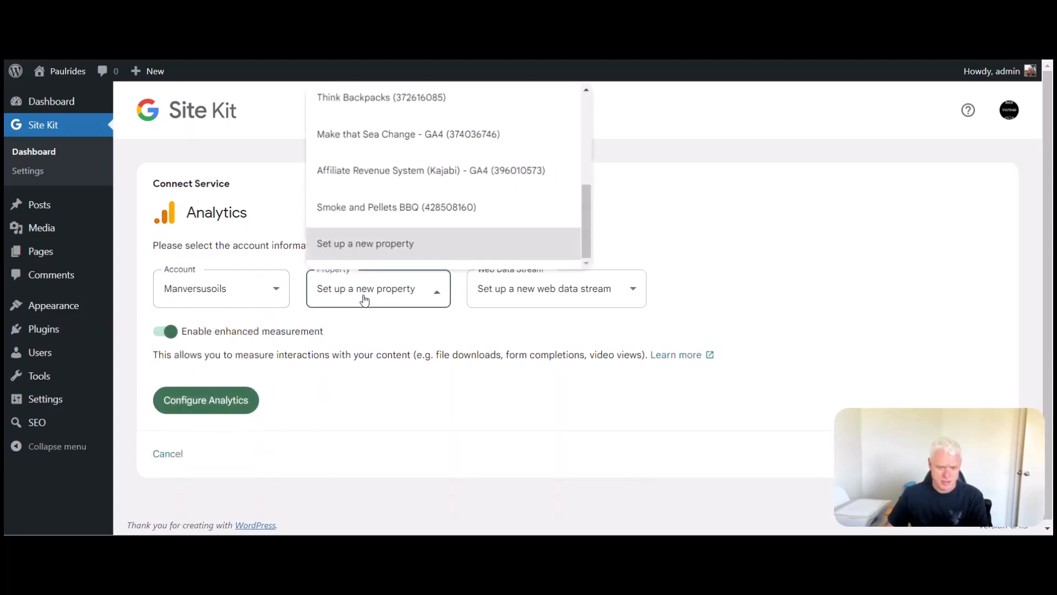
pyautogui.scroll(5, 380, 202)
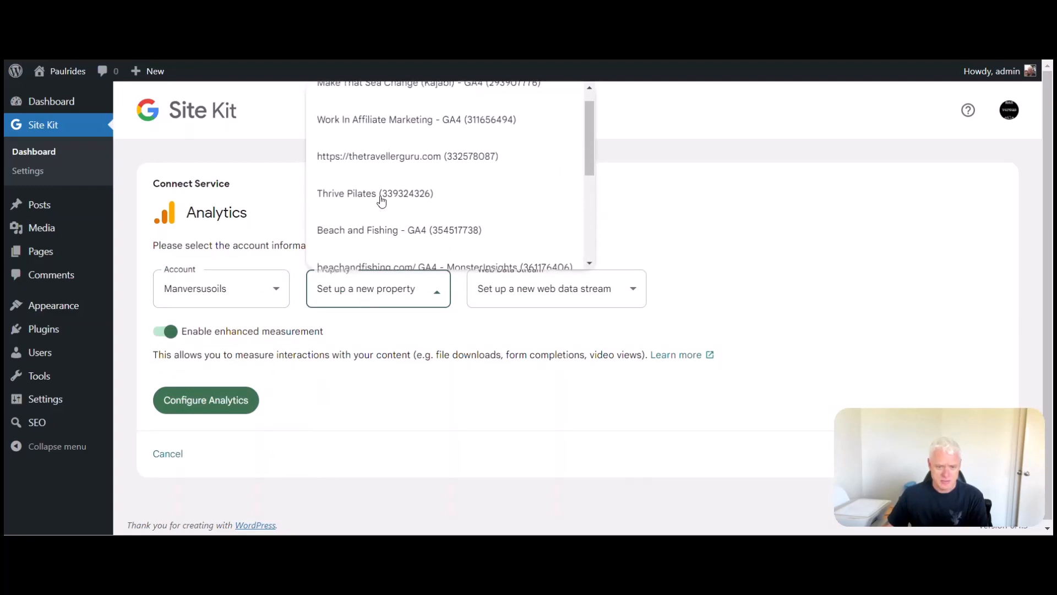
pyautogui.scroll(-5, 381, 201)
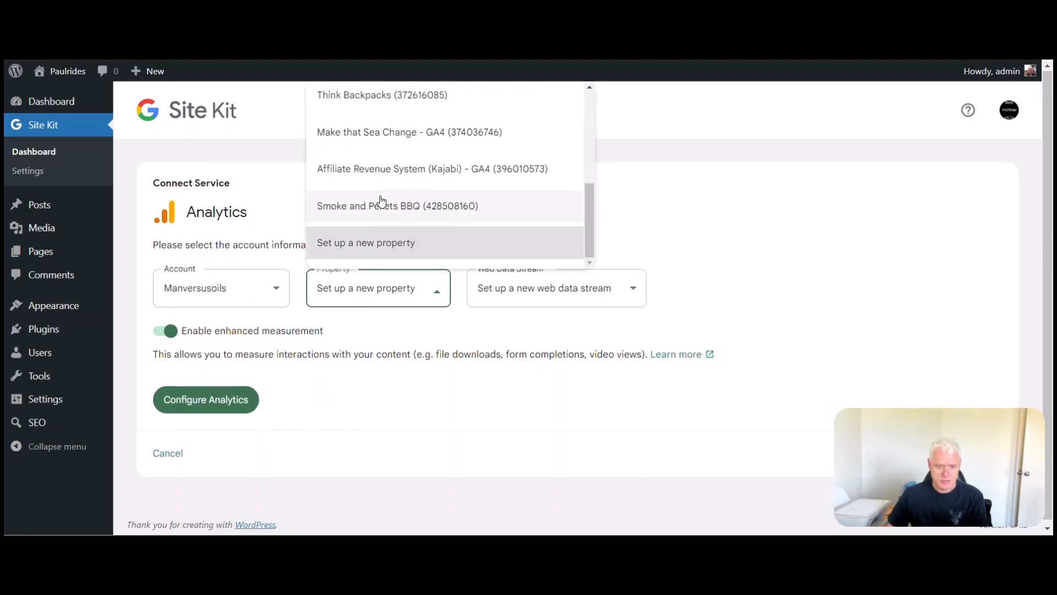
pyautogui.scroll(5, 381, 202)
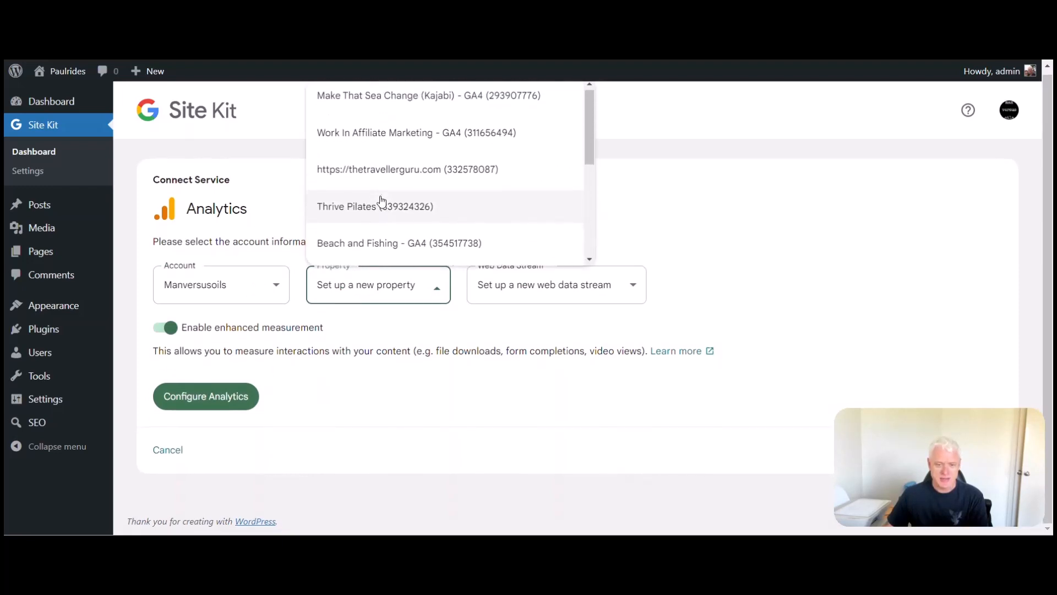
pyautogui.scroll(-3, 381, 201)
pyautogui.scroll(-3, 381, 201)
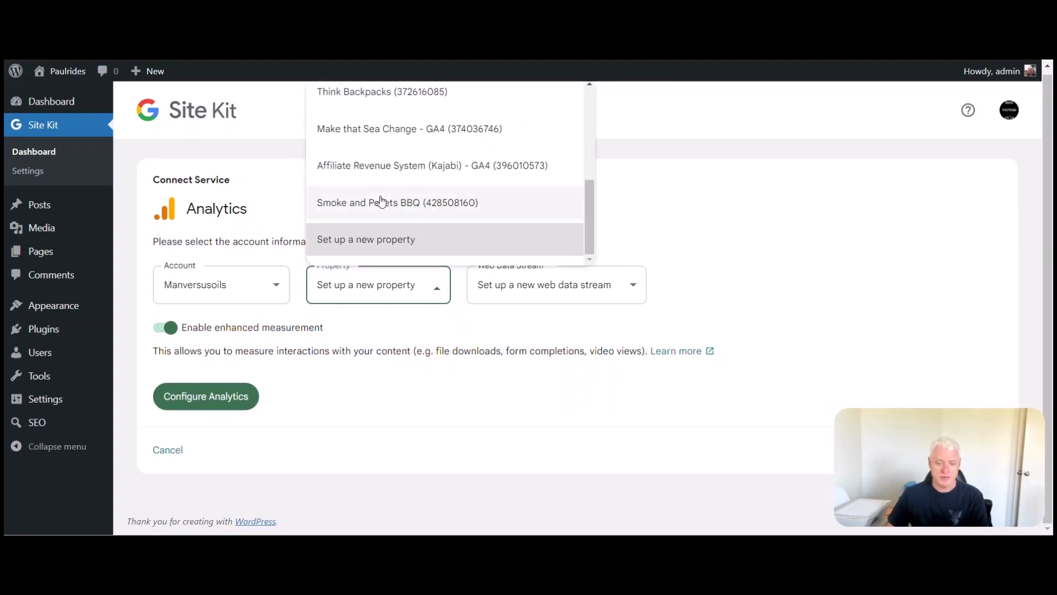
pyautogui.click(354, 241)
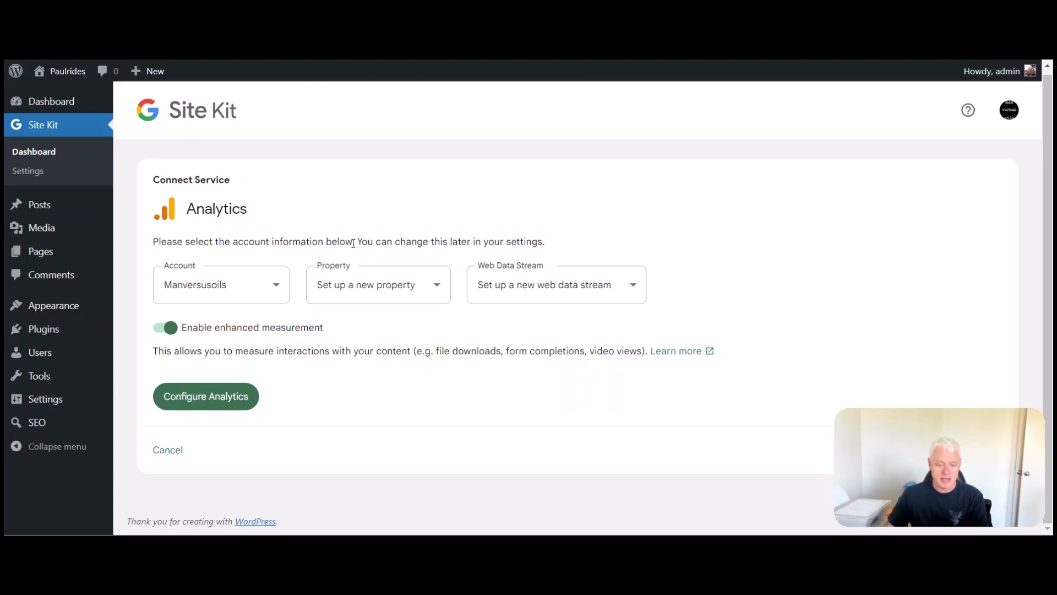
# - Configure Analytics and grant Site Kit the additional permission to create the new property, using the listed Google account
pyautogui.click(208, 397)
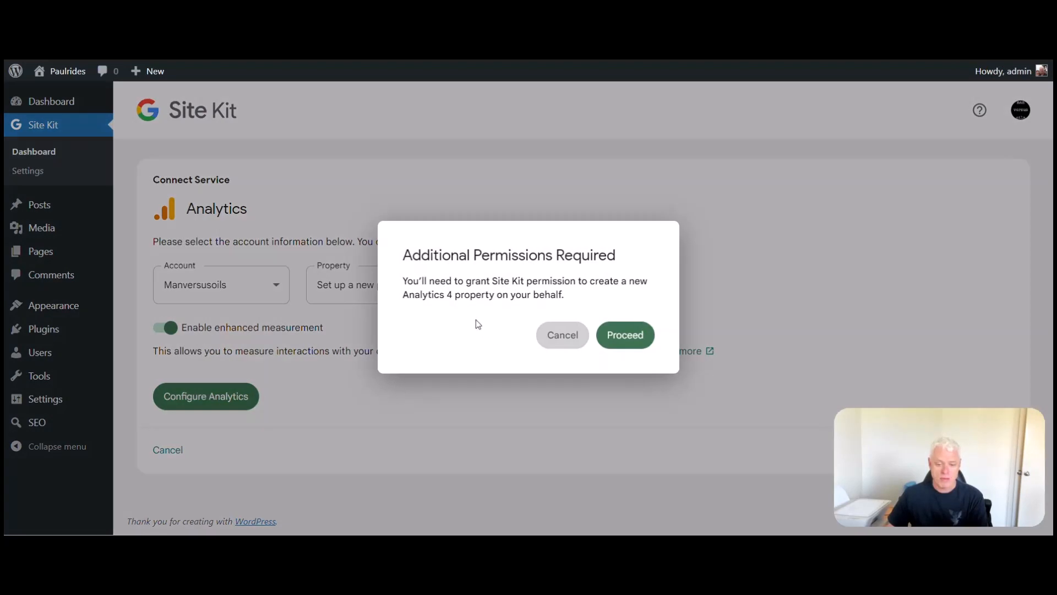
pyautogui.click(619, 336)
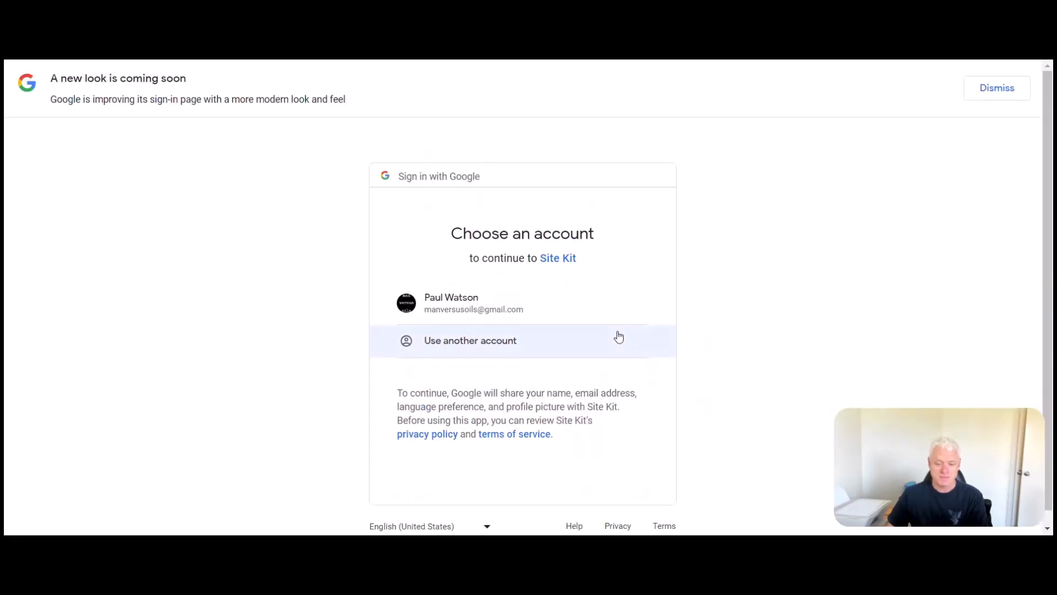
pyautogui.click(490, 316)
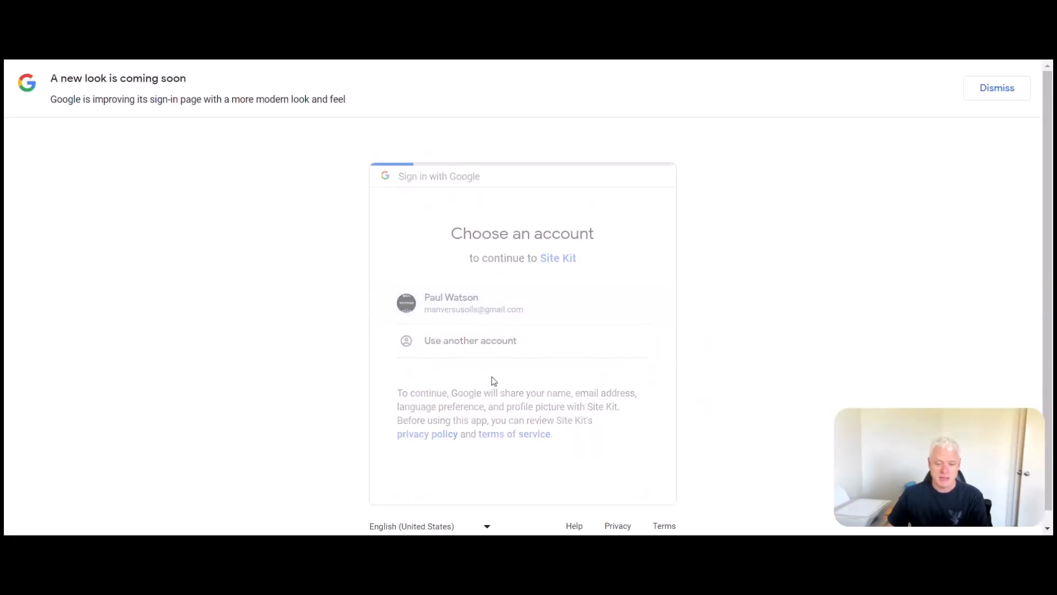
pyautogui.click(588, 397)
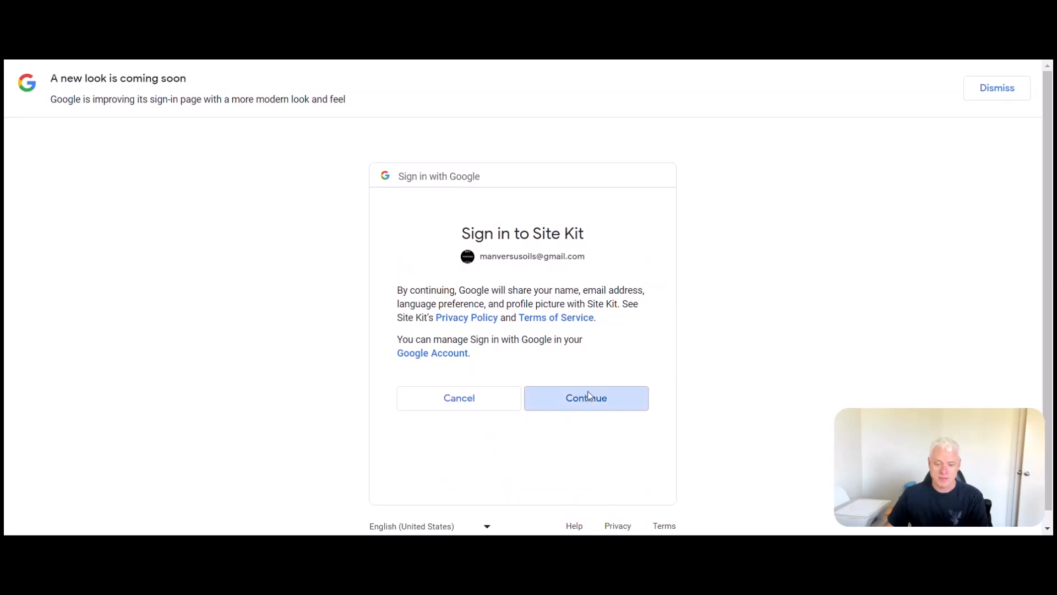
pyautogui.scroll(-2, 589, 396)
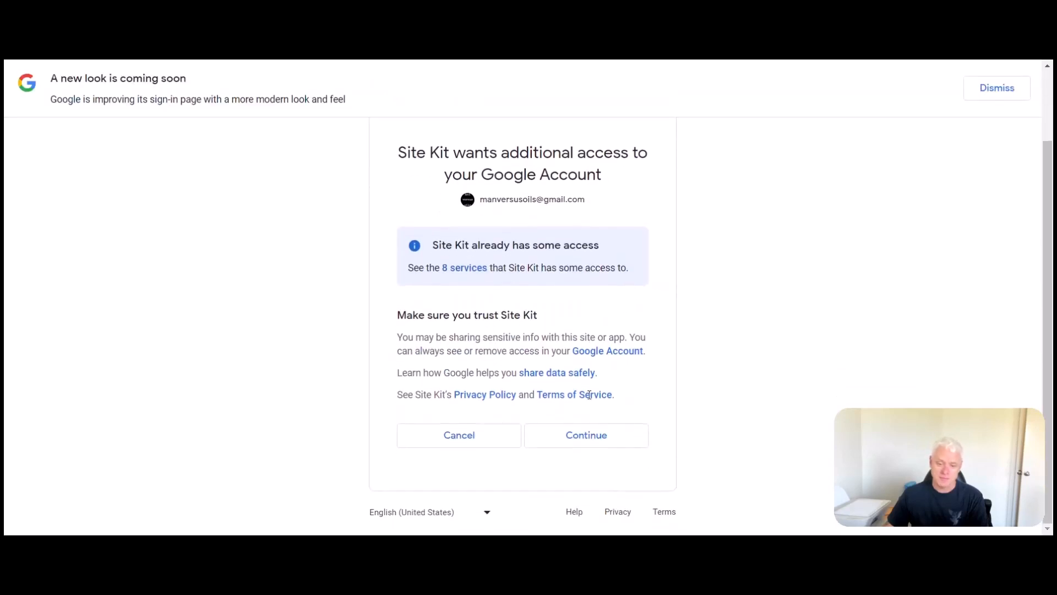
pyautogui.click(588, 444)
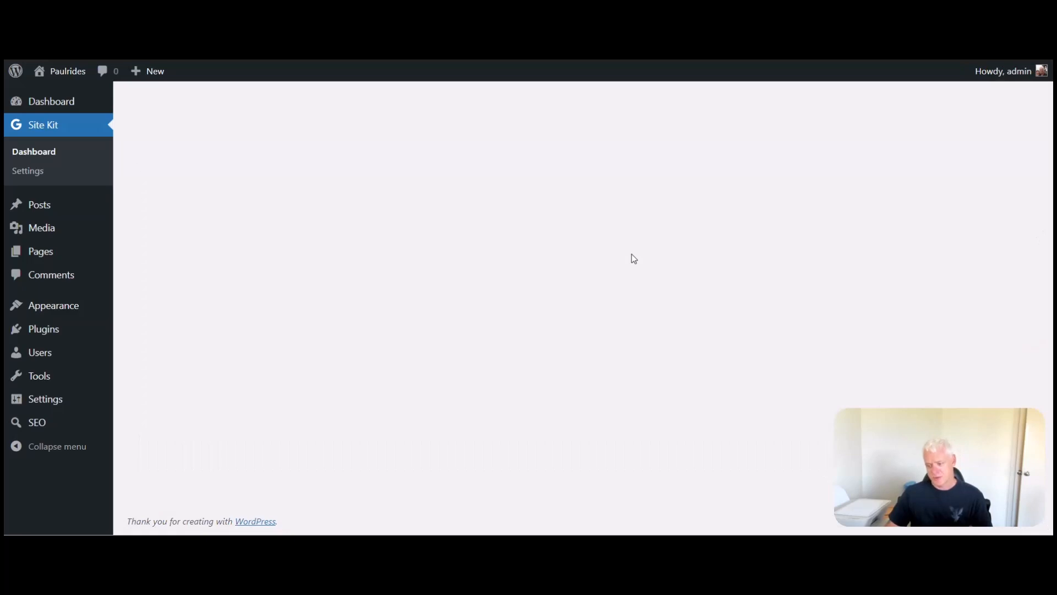
# - Look over the Site Kit dashboard's audience growth charts and the search traffic for the last 28 days
pyautogui.scroll(-2, 632, 256)
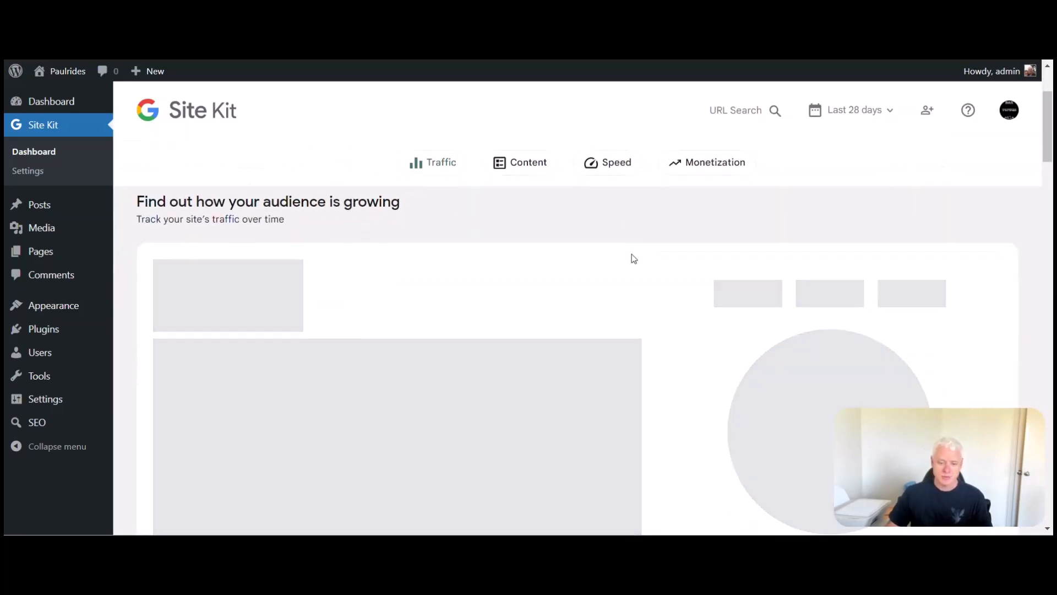
pyautogui.scroll(-1, 632, 256)
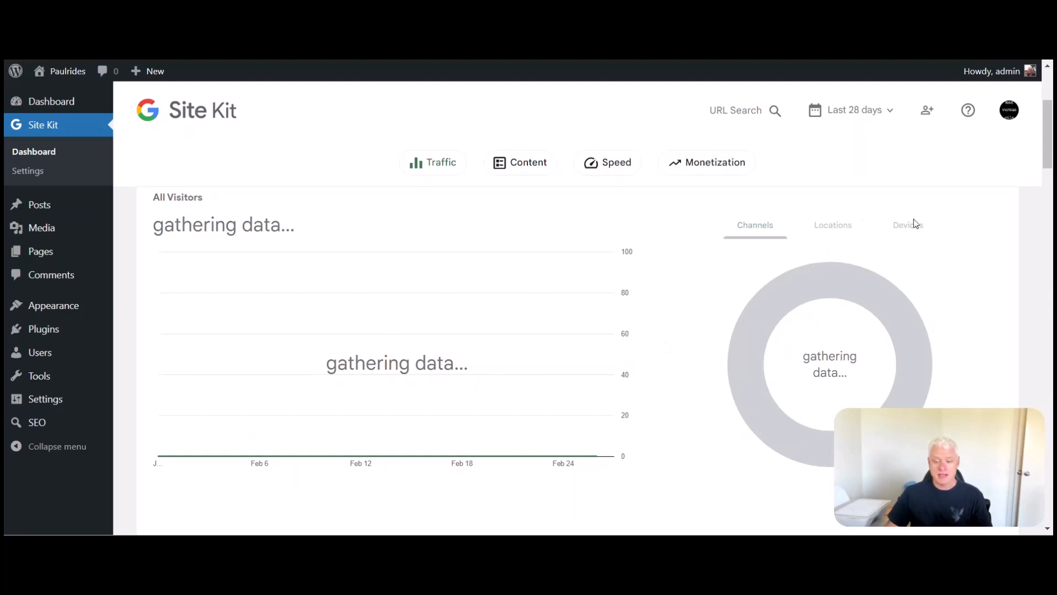
pyautogui.scroll(-4, 691, 285)
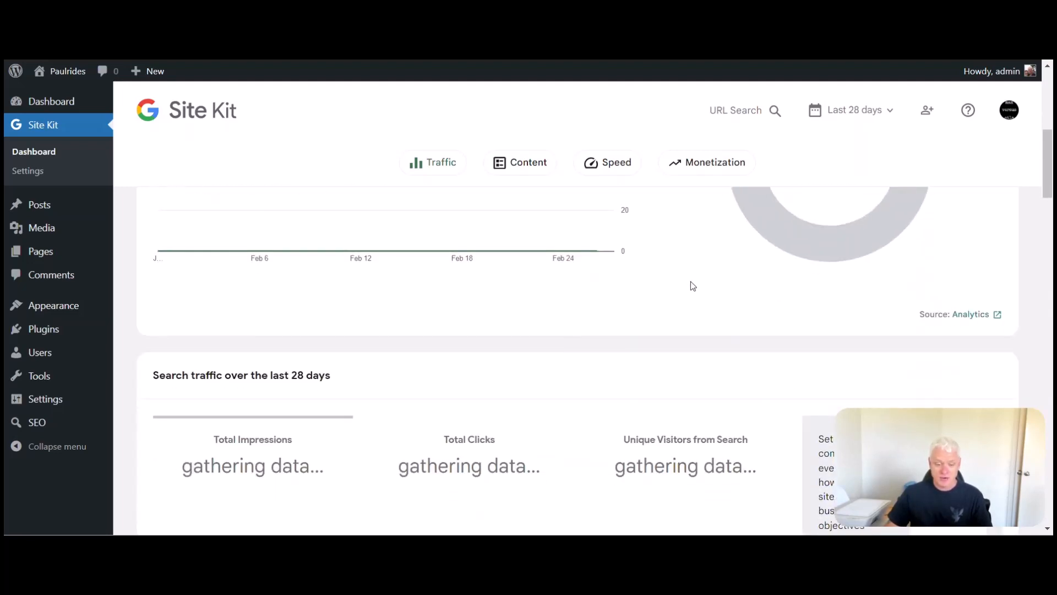
pyautogui.scroll(-2, 692, 285)
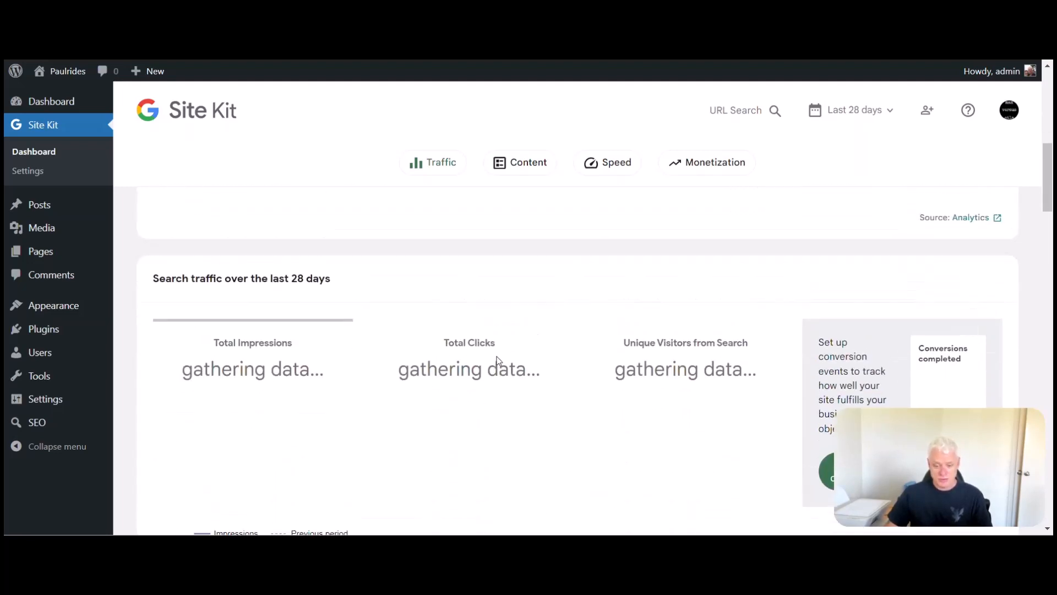
pyautogui.scroll(6, 497, 360)
pyautogui.scroll(-2, 497, 361)
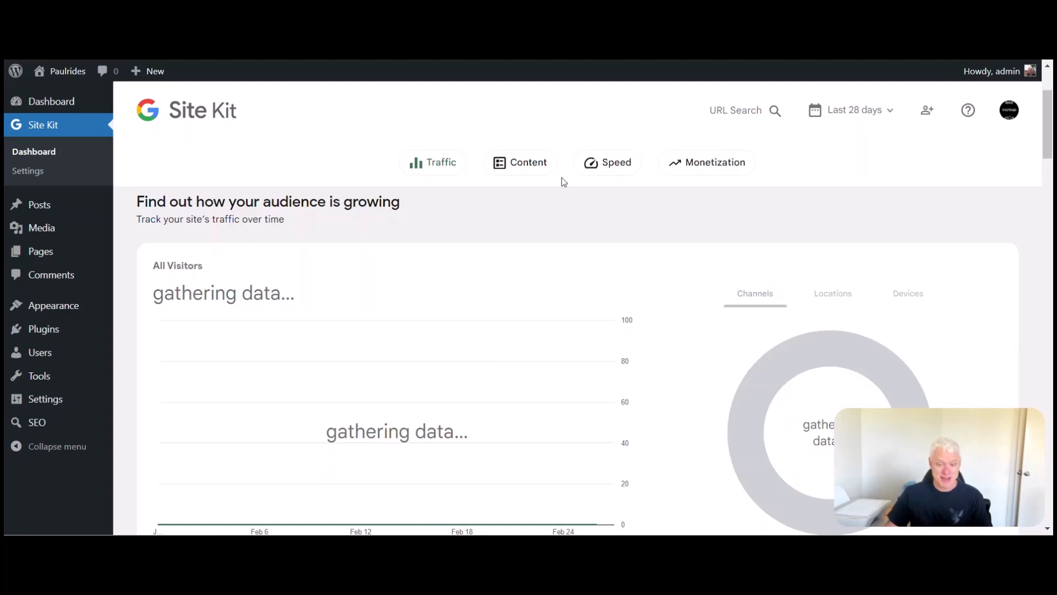
pyautogui.scroll(1, 550, 330)
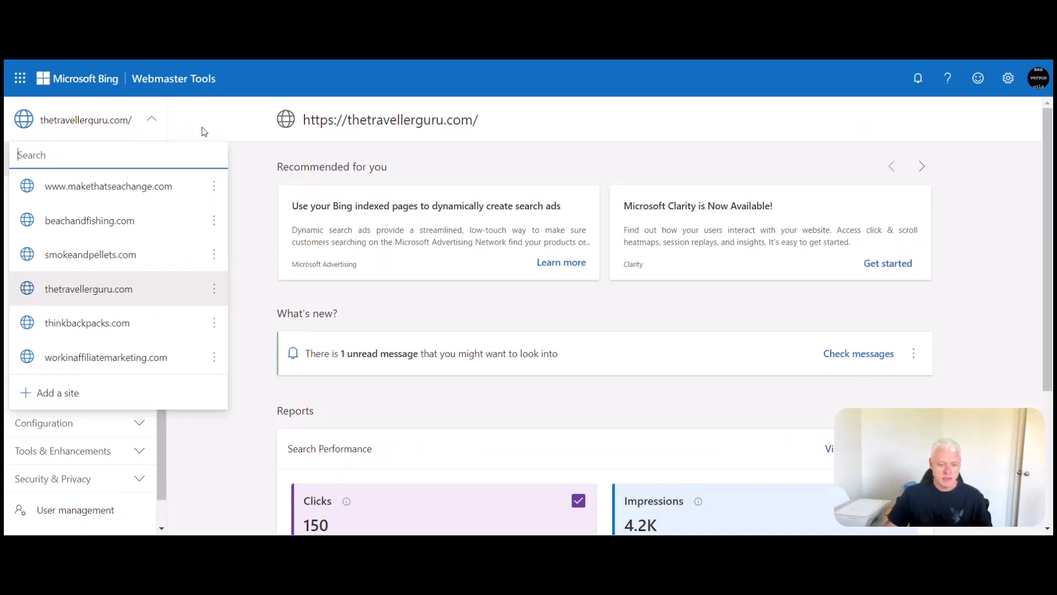
pyautogui.click(202, 130)
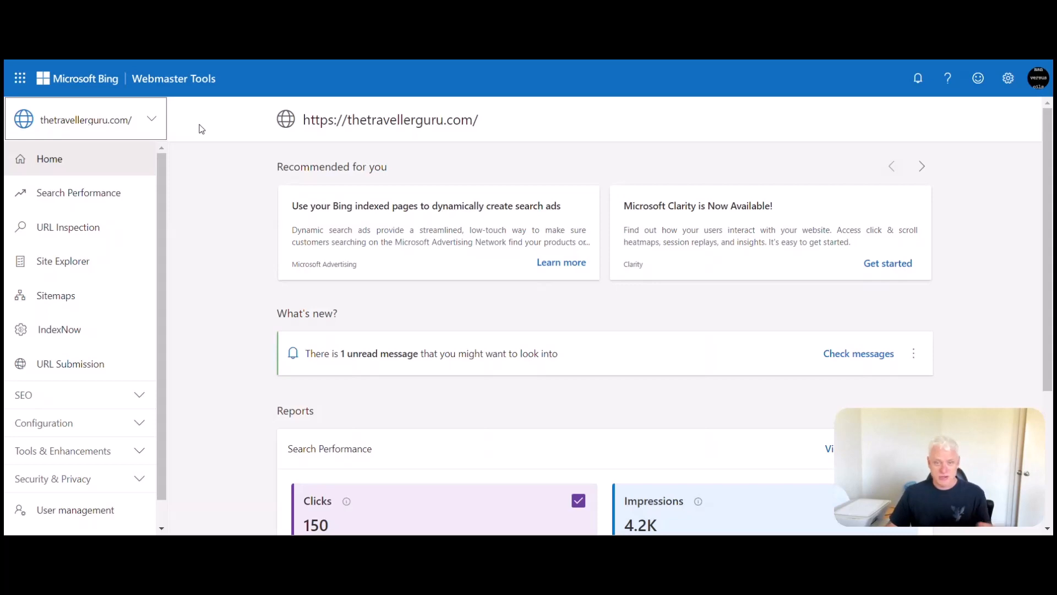
pyautogui.click(152, 112)
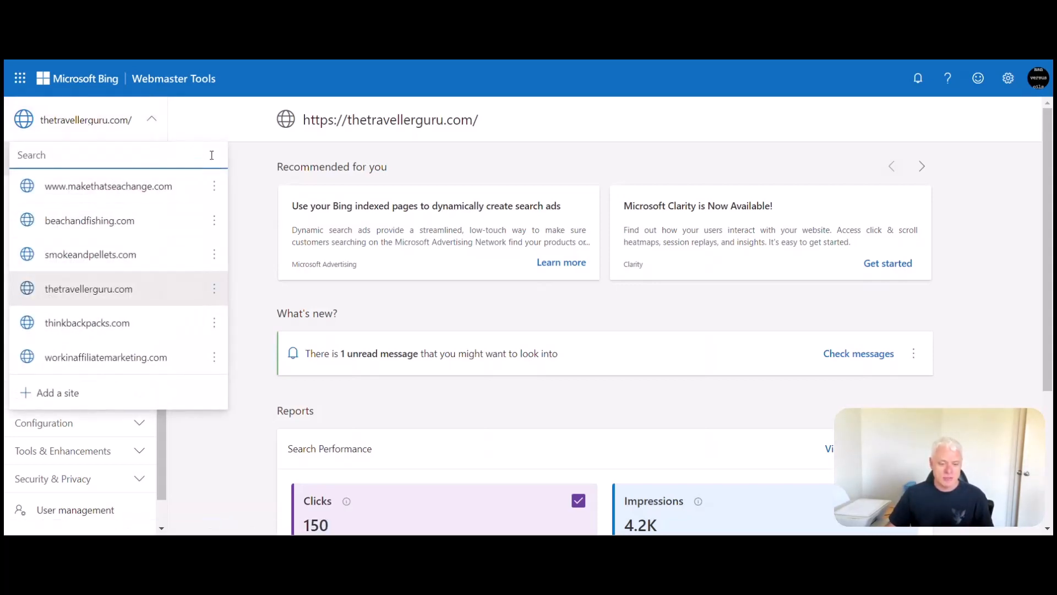
pyautogui.click(247, 168)
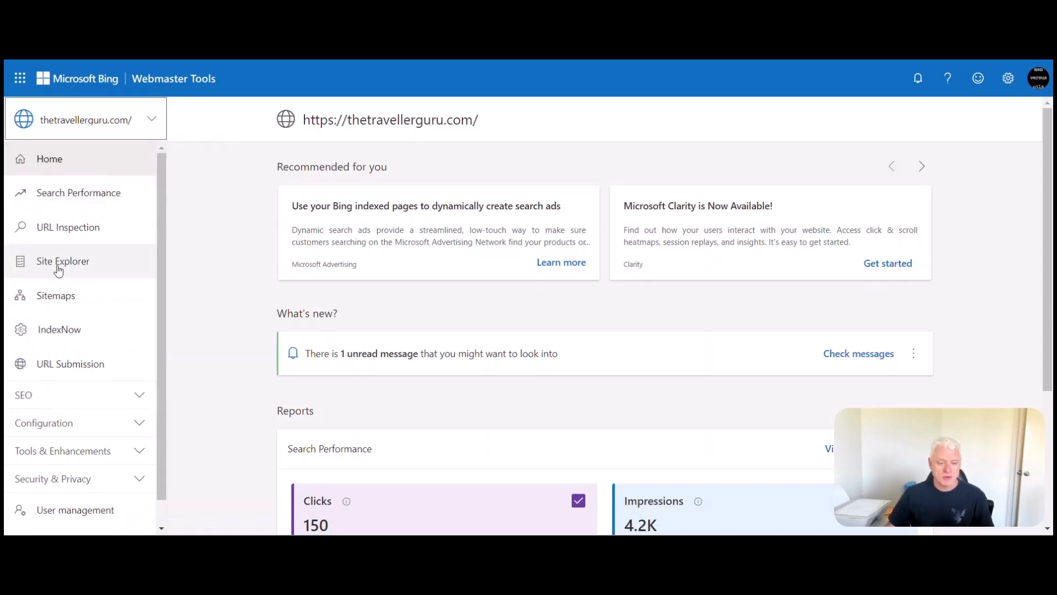
# - In Bing Webmaster Tools, start adding a site by importing it from Google Search Console, and continue to the Google sign-in
pyautogui.click(151, 125)
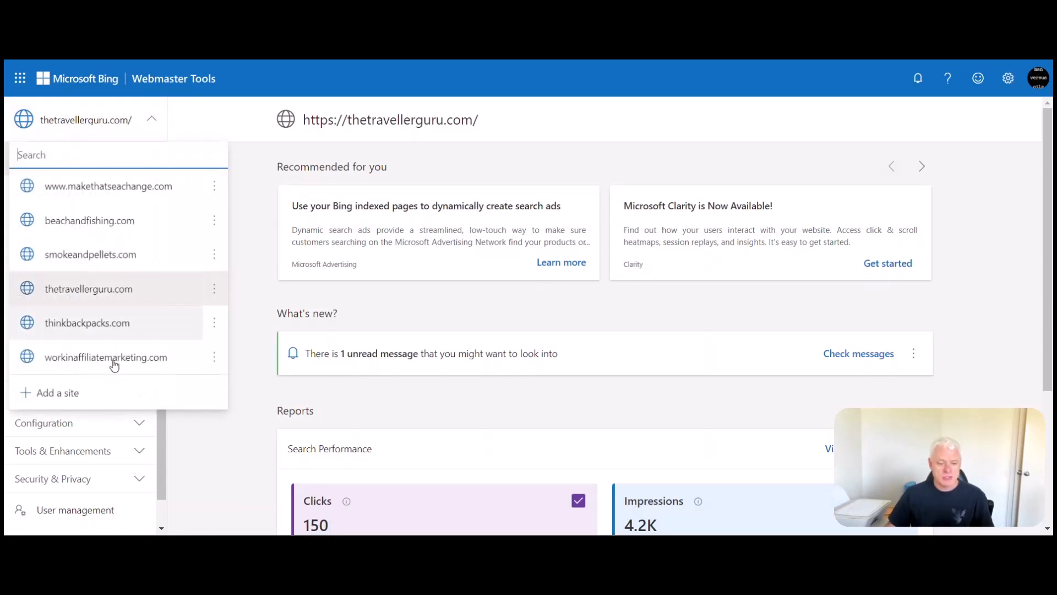
pyautogui.click(85, 395)
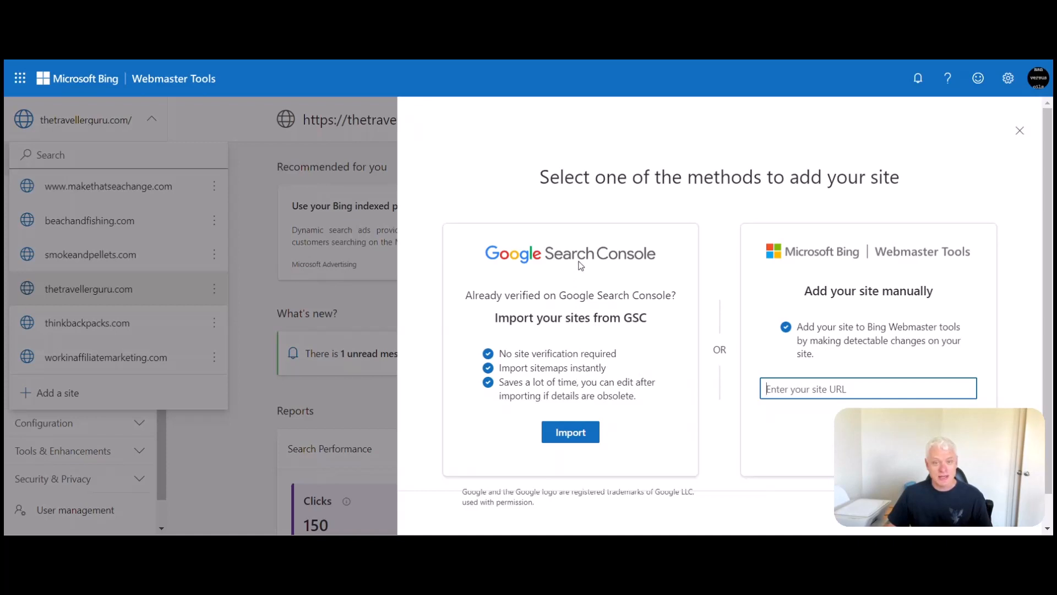
pyautogui.click(575, 439)
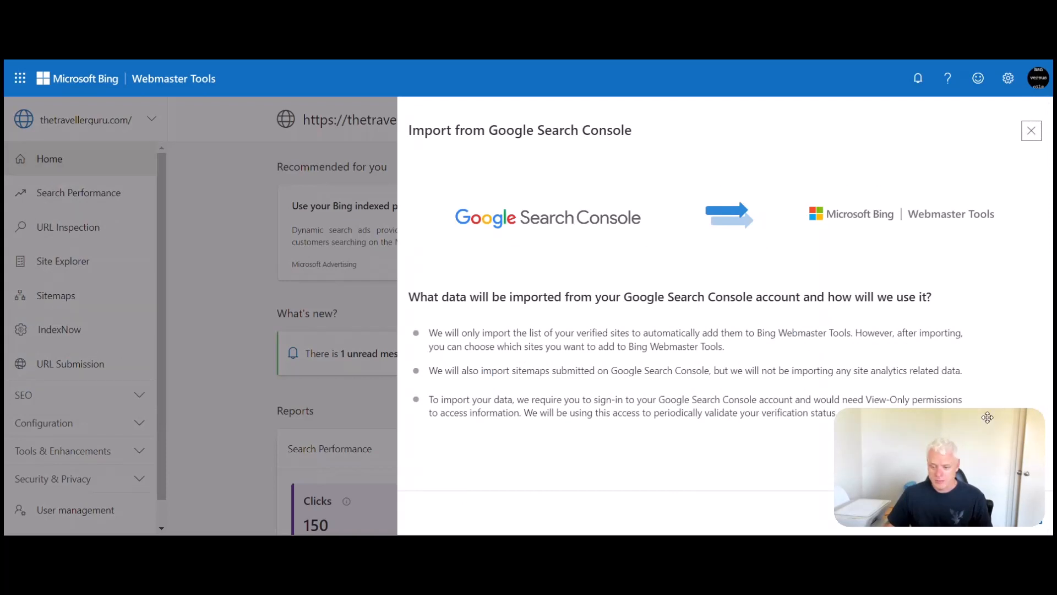
pyautogui.moveTo(983, 420); pyautogui.dragTo(165, 417)
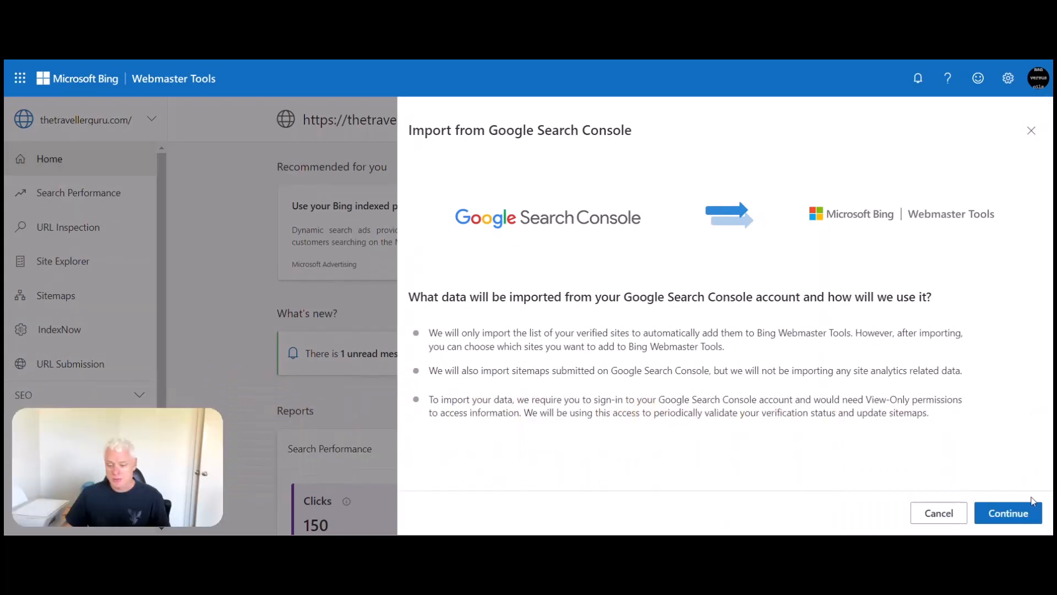
pyautogui.click(1016, 518)
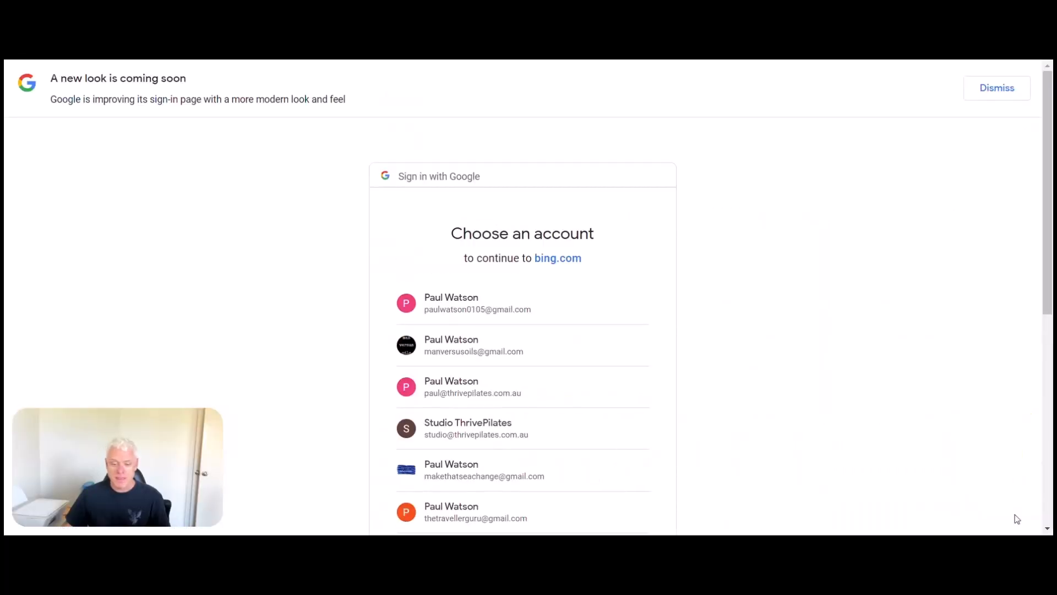
# - Sign in to bing.com with the second listed Google account and allow it to view the Search Console data
pyautogui.click(513, 362)
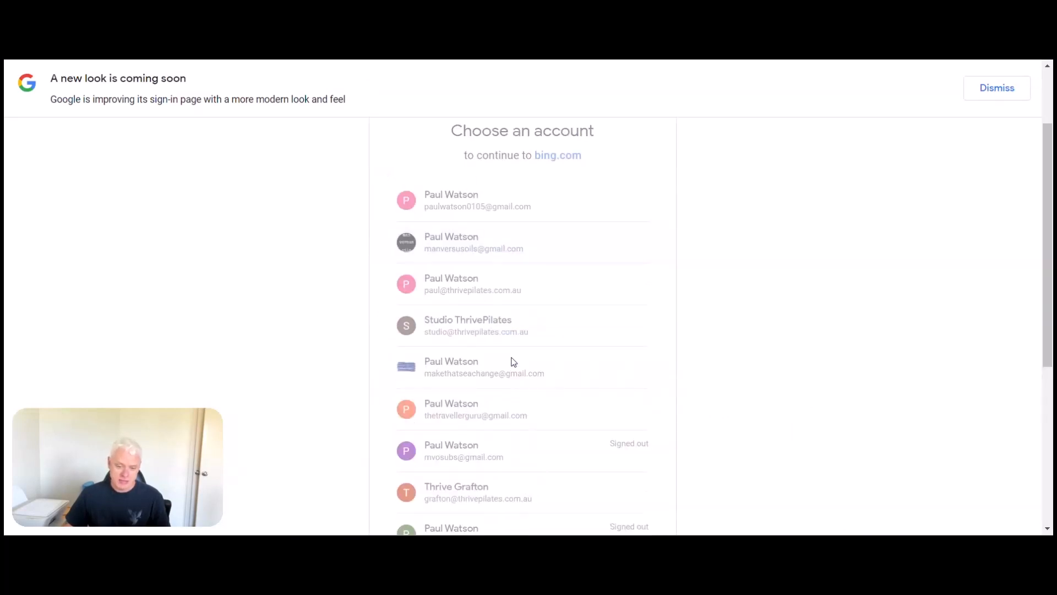
pyautogui.click(567, 400)
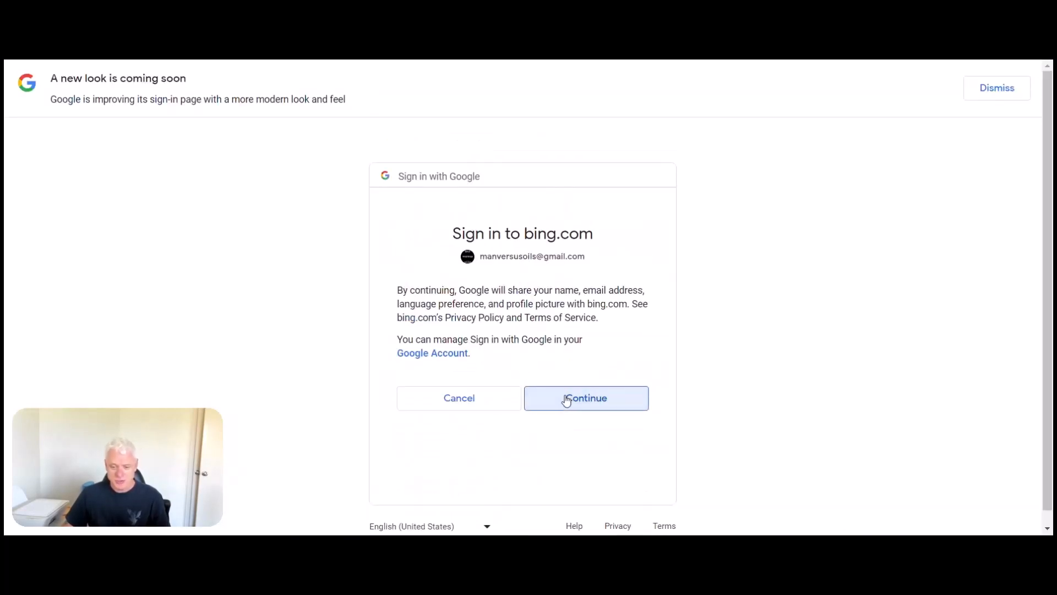
pyautogui.scroll(-2, 611, 446)
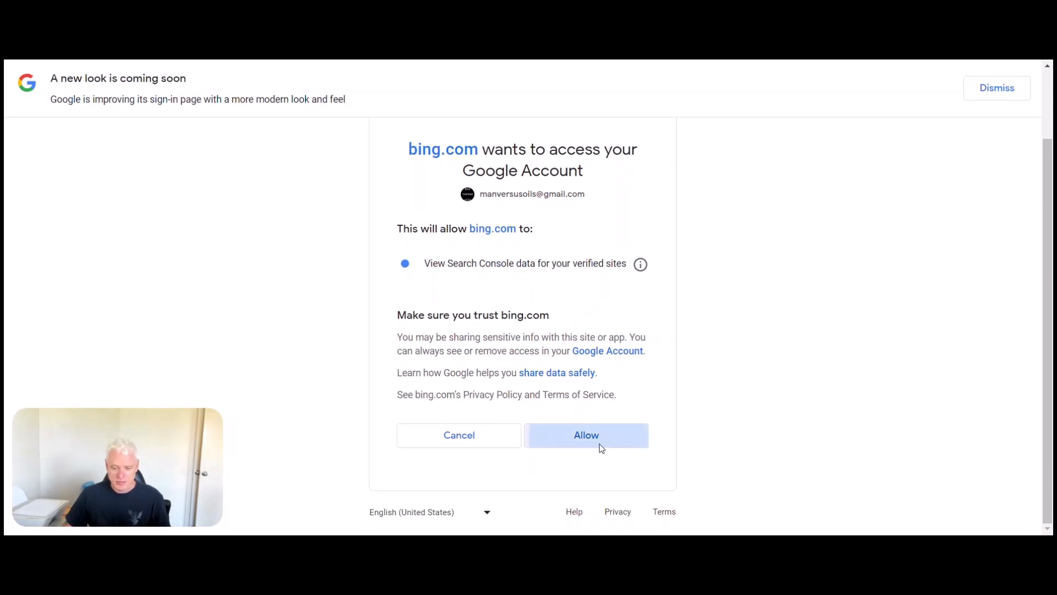
pyautogui.click(602, 448)
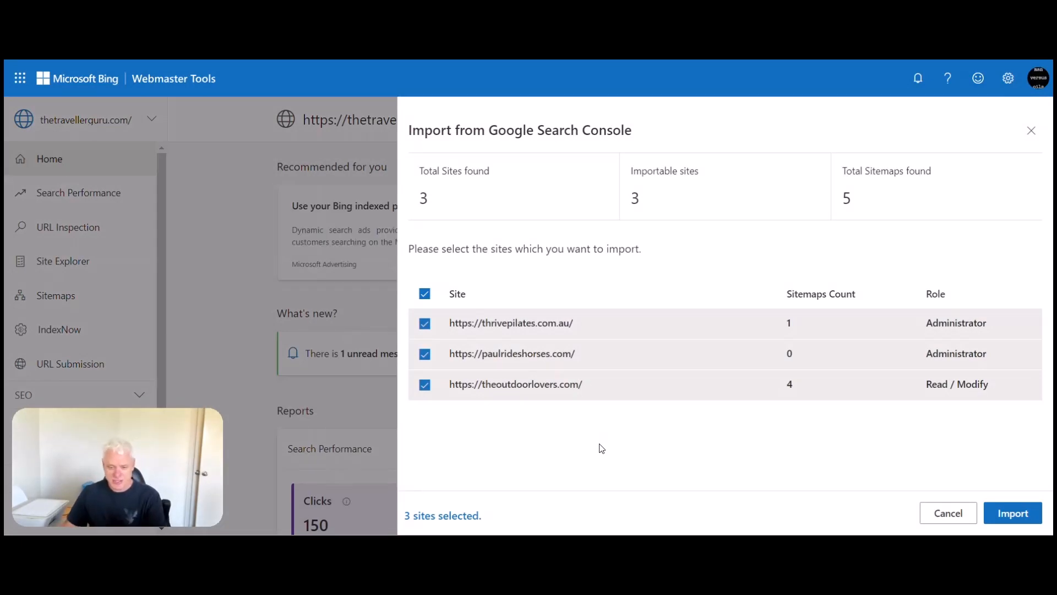
# - Exclude theoutdoorlovers.com and thrivepilates.com.au, import only paulrideshorses.com from Search Console, and finish the import
pyautogui.click(424, 384)
pyautogui.click(425, 325)
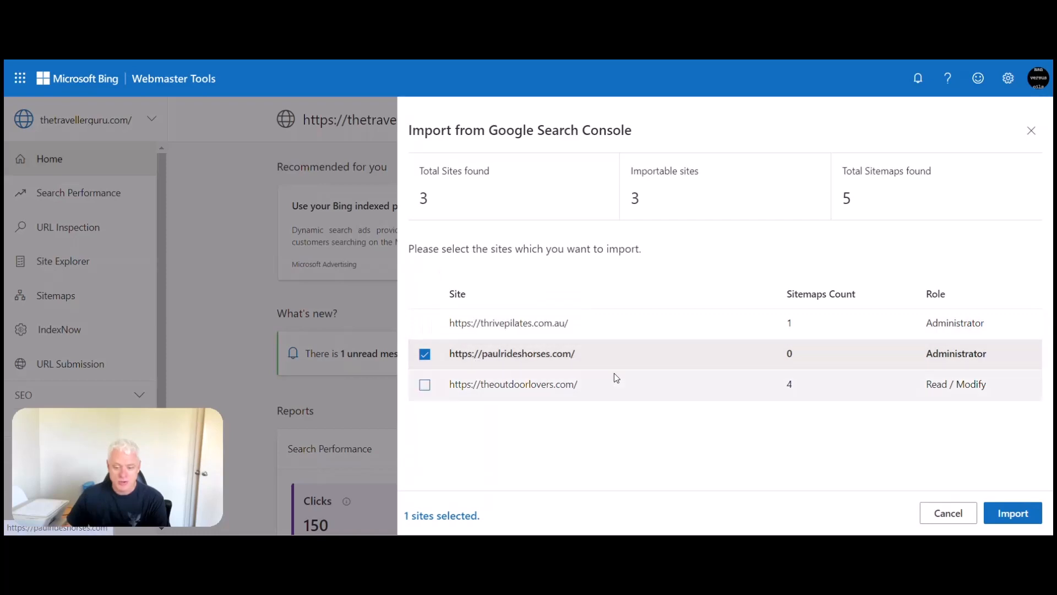
pyautogui.click(1018, 515)
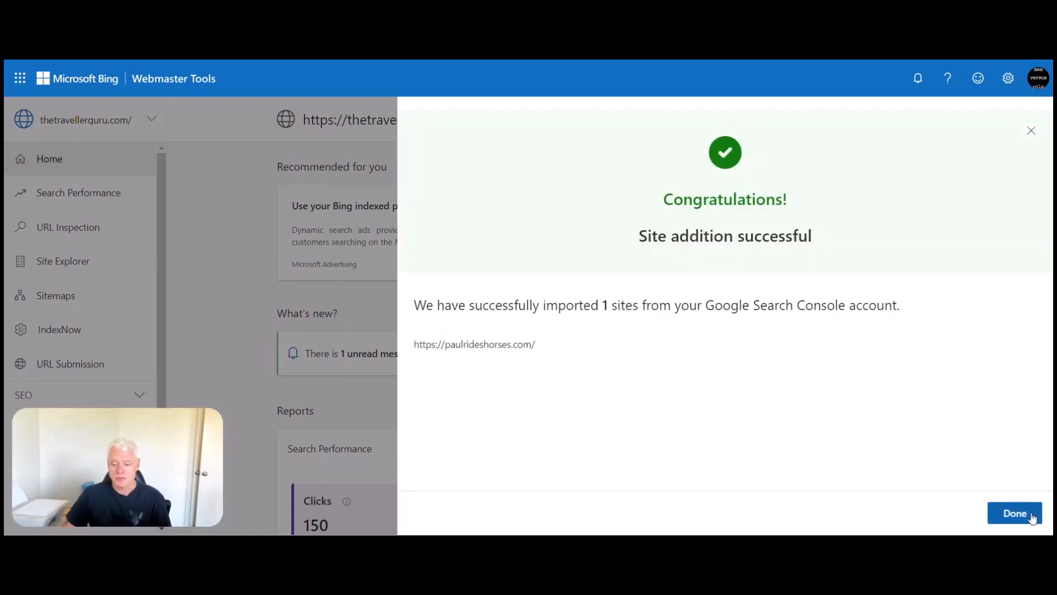
pyautogui.click(1025, 513)
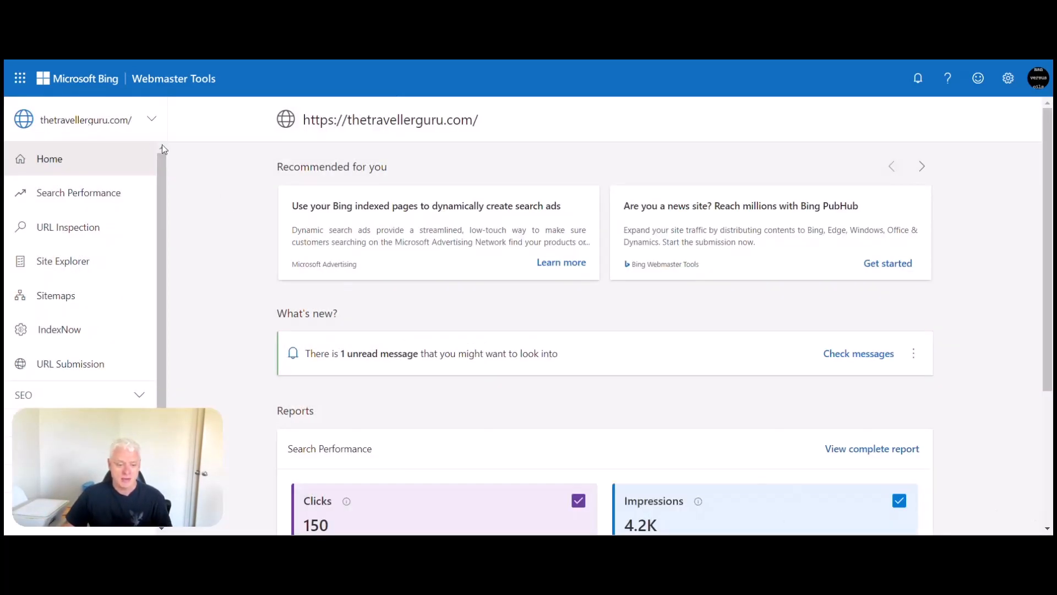
# - Switch from thetravellerguru.com to the paulrideshorses.com site and look over its home page
pyautogui.click(138, 129)
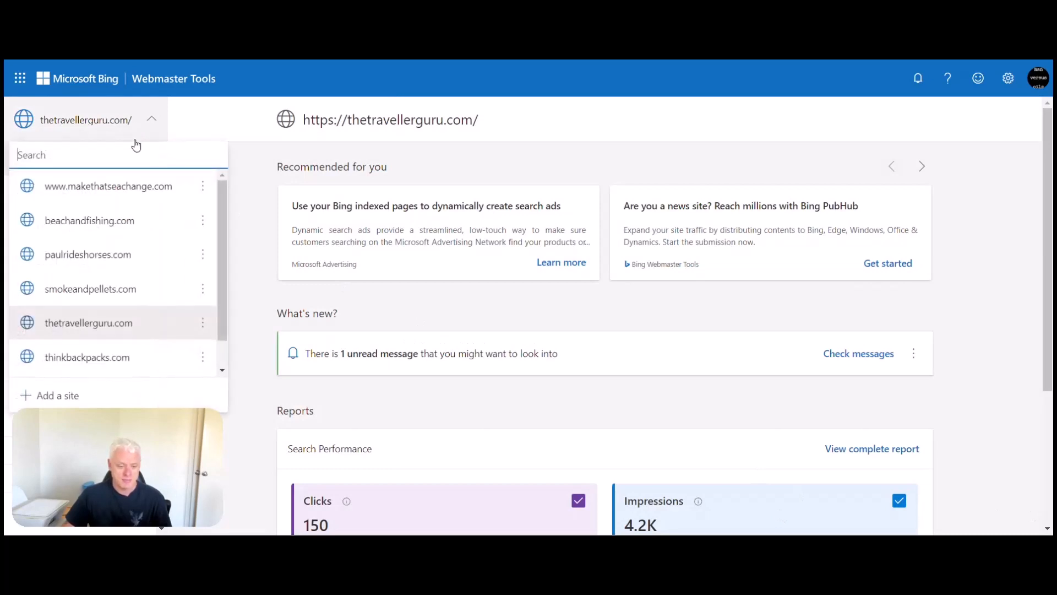
pyautogui.click(105, 268)
pyautogui.scroll(-2, 483, 306)
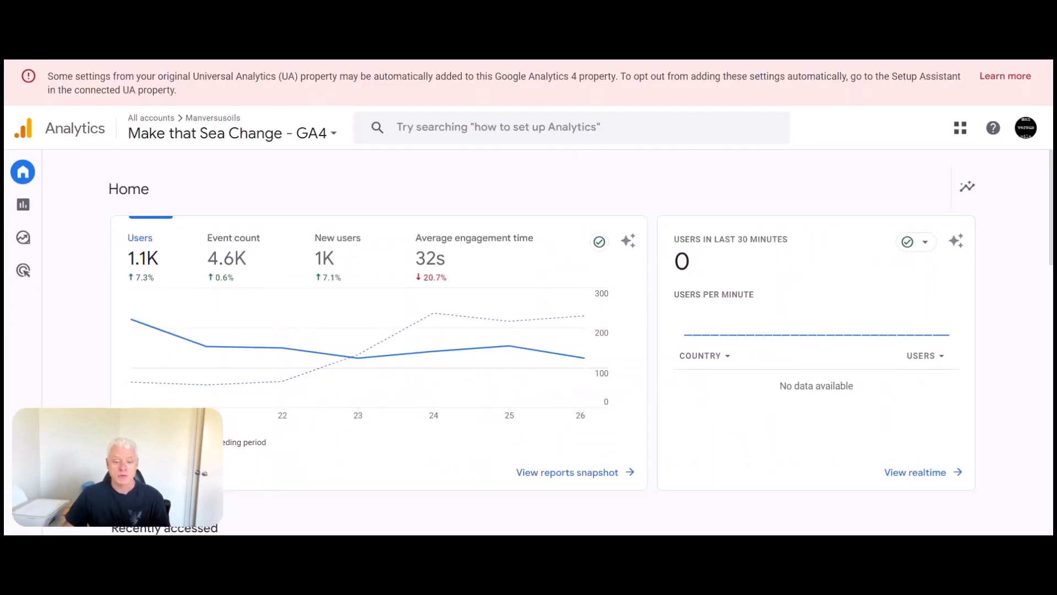
# - Look through the properties of the Manversusoils account in Google Analytics for paulrideshorses.com
pyautogui.click(196, 138)
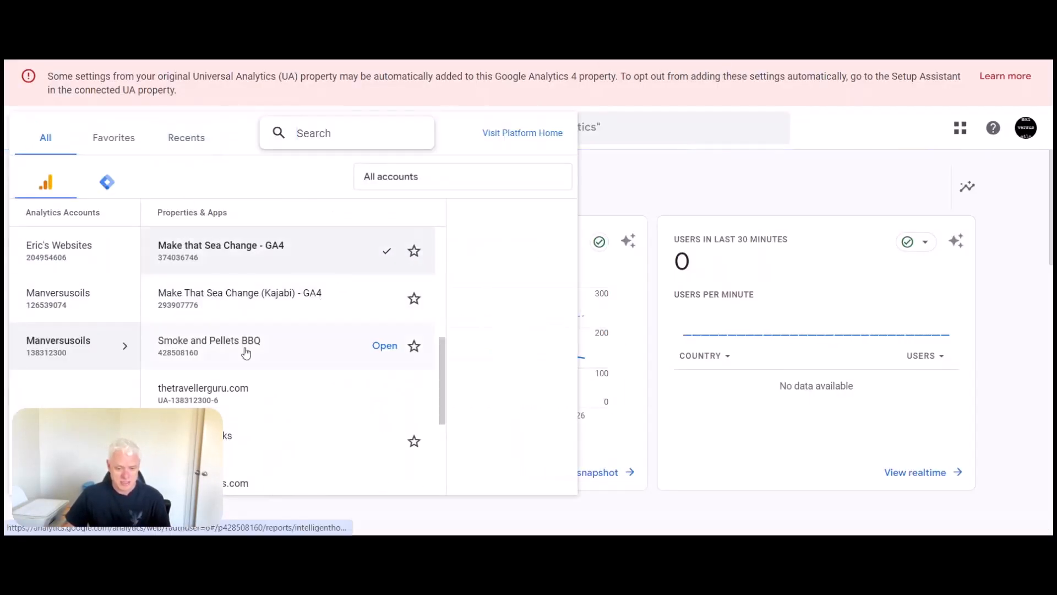
pyautogui.scroll(-3, 246, 352)
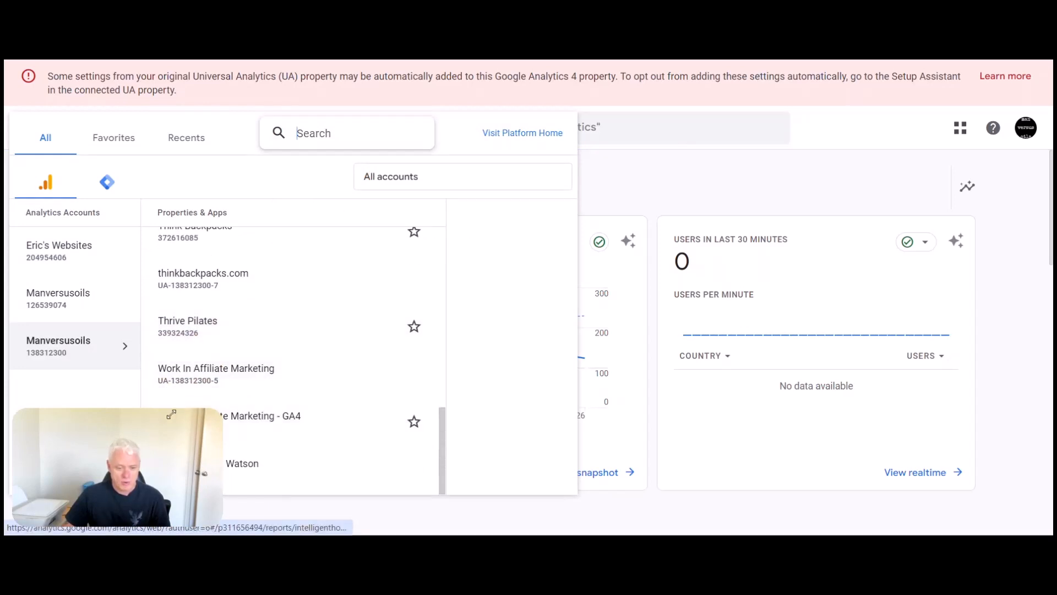
pyautogui.moveTo(146, 420); pyautogui.dragTo(912, 411)
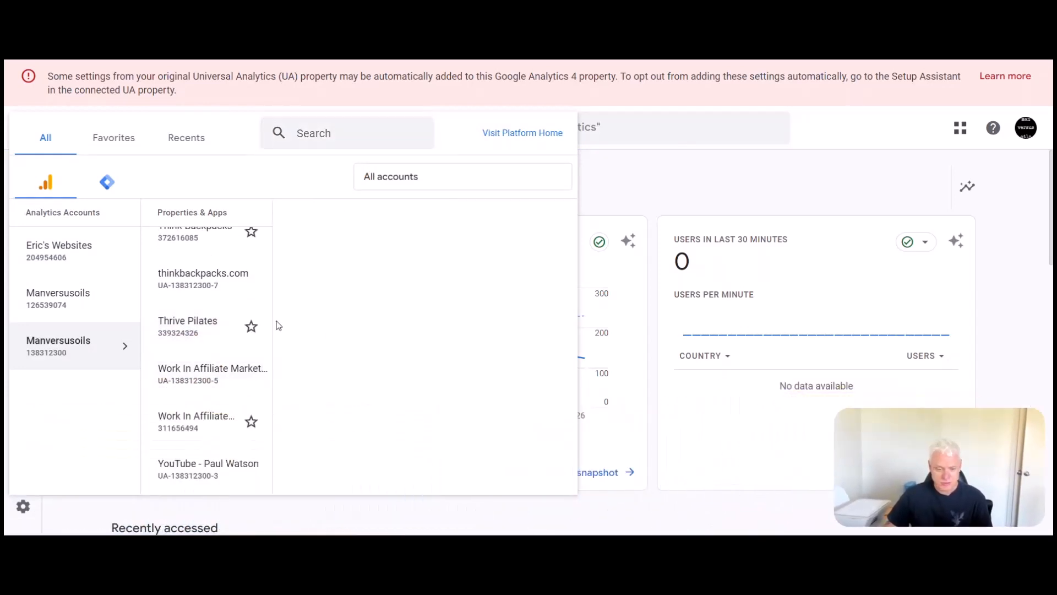
pyautogui.scroll(3, 261, 348)
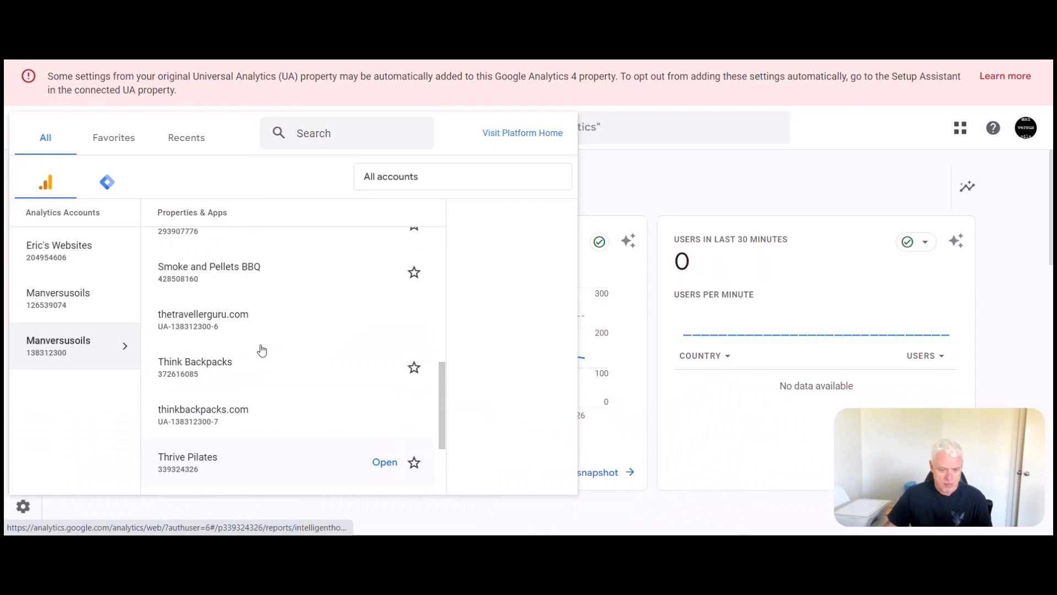
pyautogui.scroll(5, 261, 350)
pyautogui.scroll(4, 262, 350)
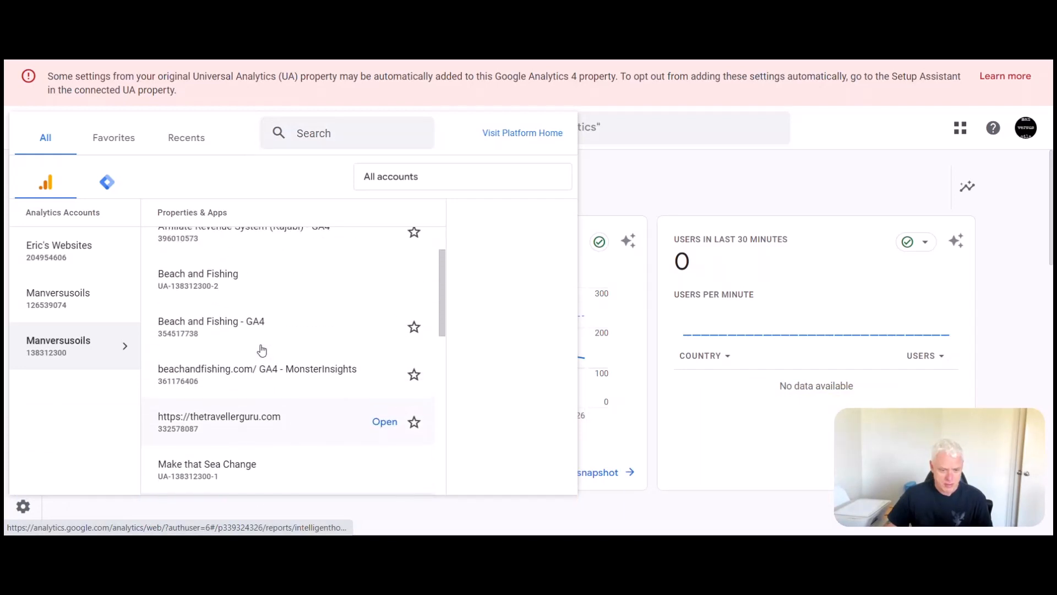
pyautogui.scroll(-5, 262, 350)
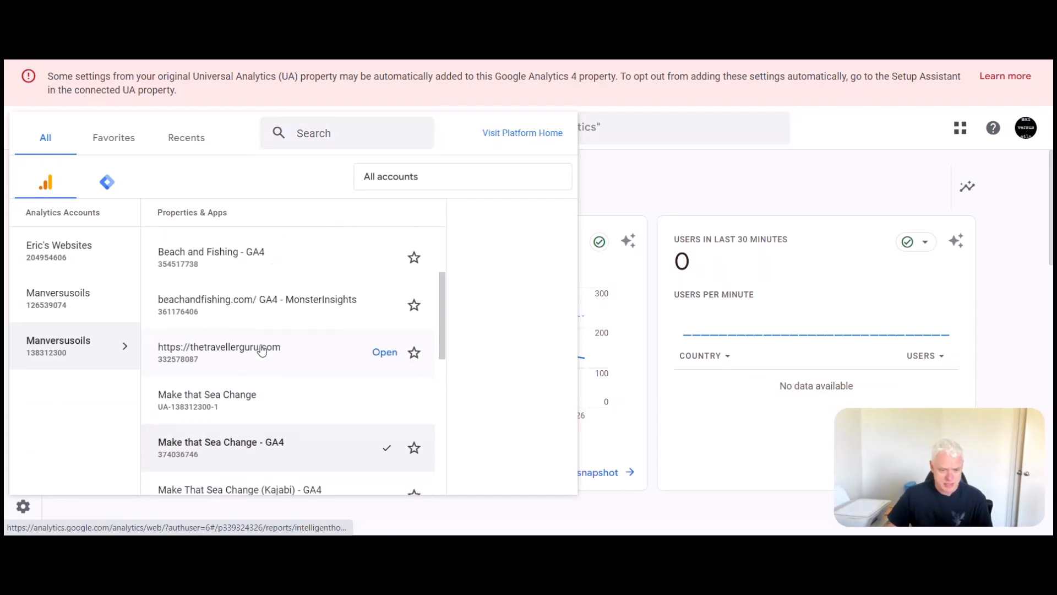
pyautogui.scroll(-5, 262, 350)
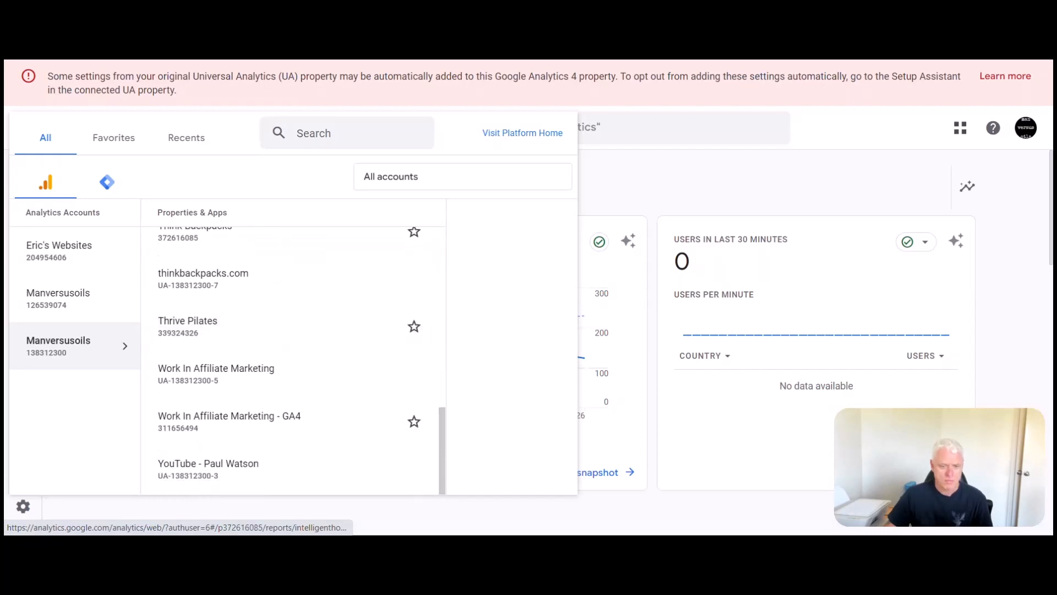
# - Reload Google Analytics, open the paulrideshorses.com property under Manversusoils, and look over its home page
pyautogui.click(331, 133)
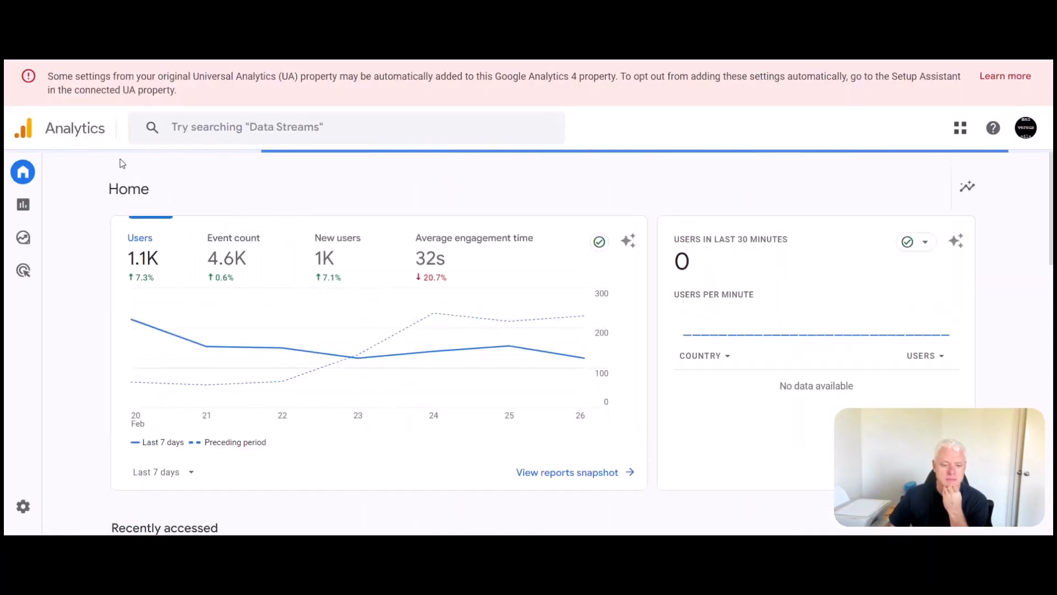
pyautogui.click(168, 135)
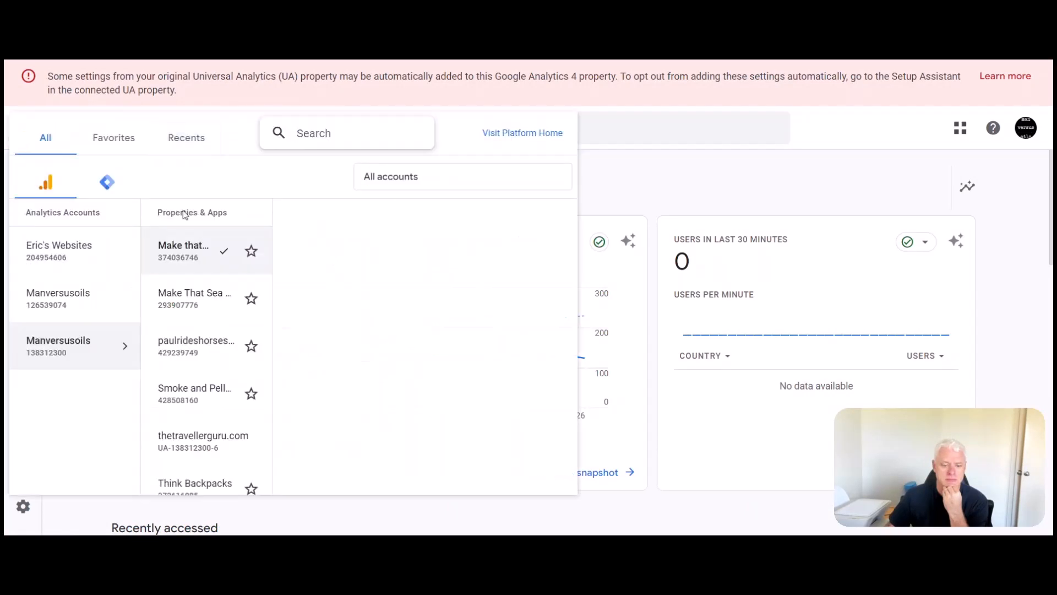
pyautogui.click(204, 348)
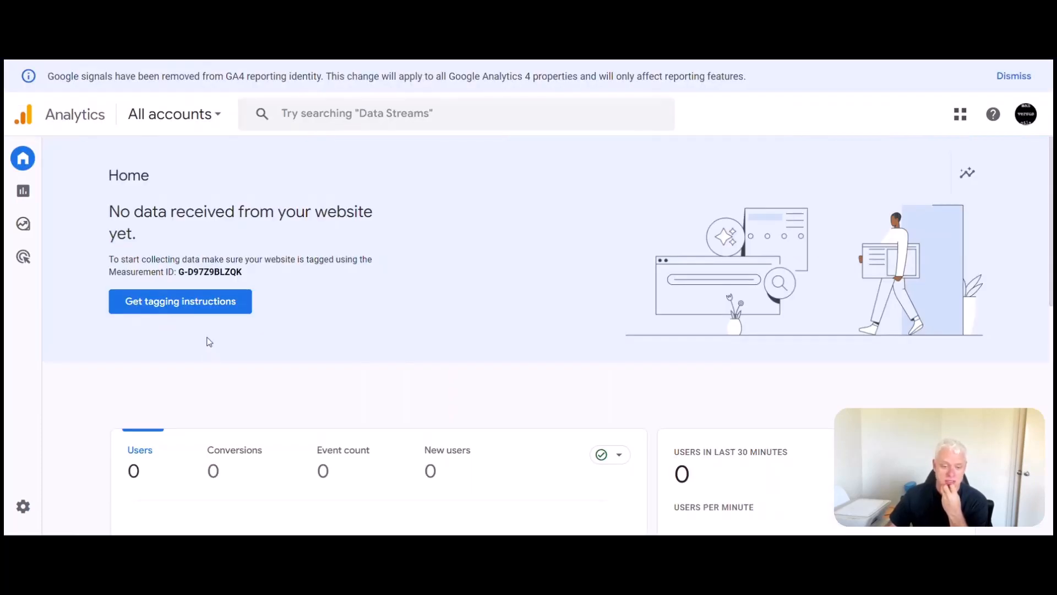
pyautogui.scroll(-3, 206, 352)
pyautogui.scroll(-4, 205, 366)
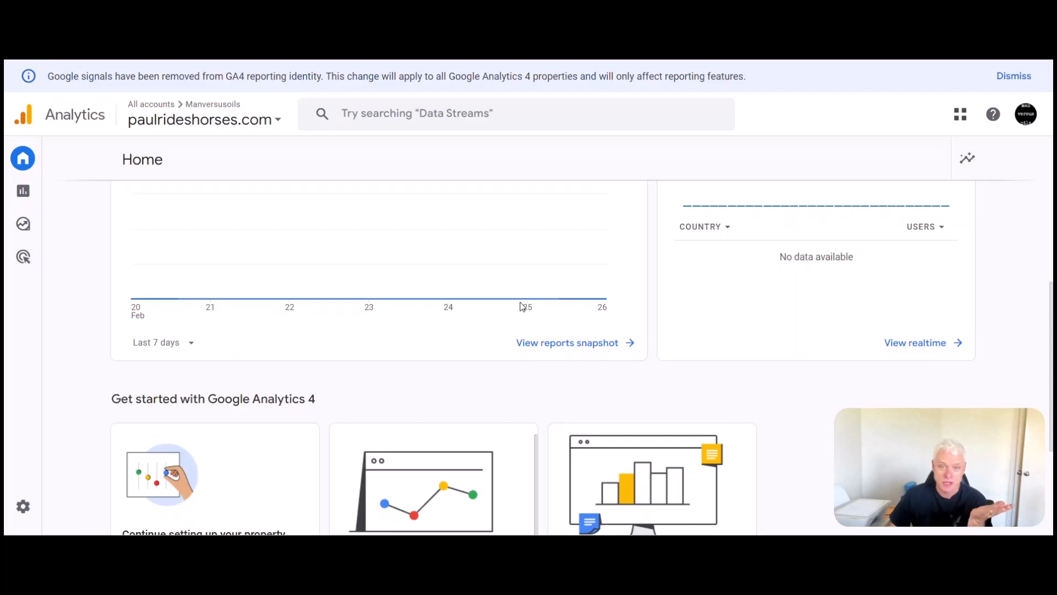
pyautogui.scroll(7, 522, 306)
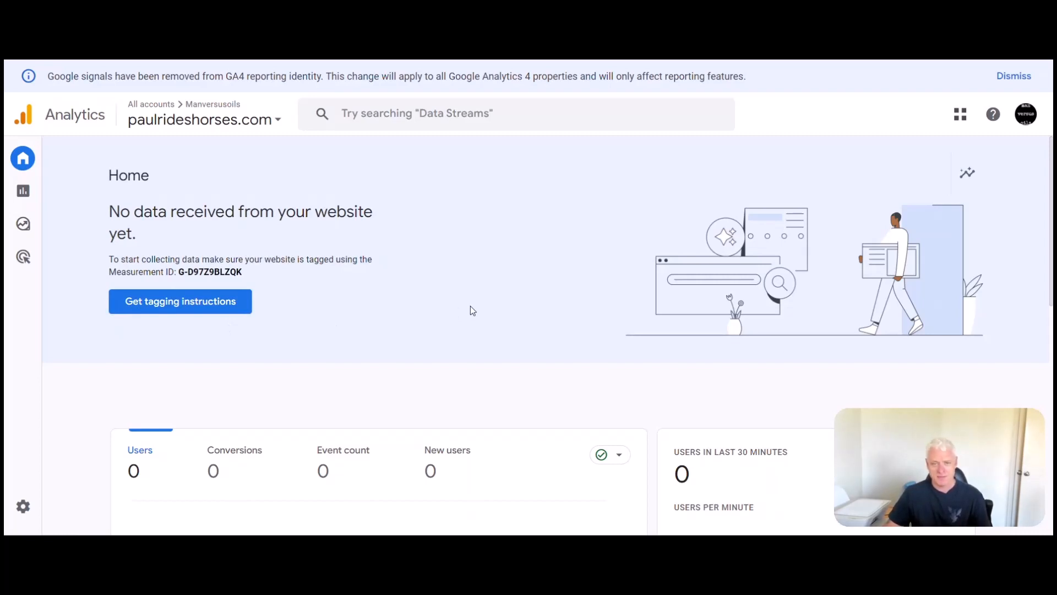
pyautogui.scroll(-5, 470, 305)
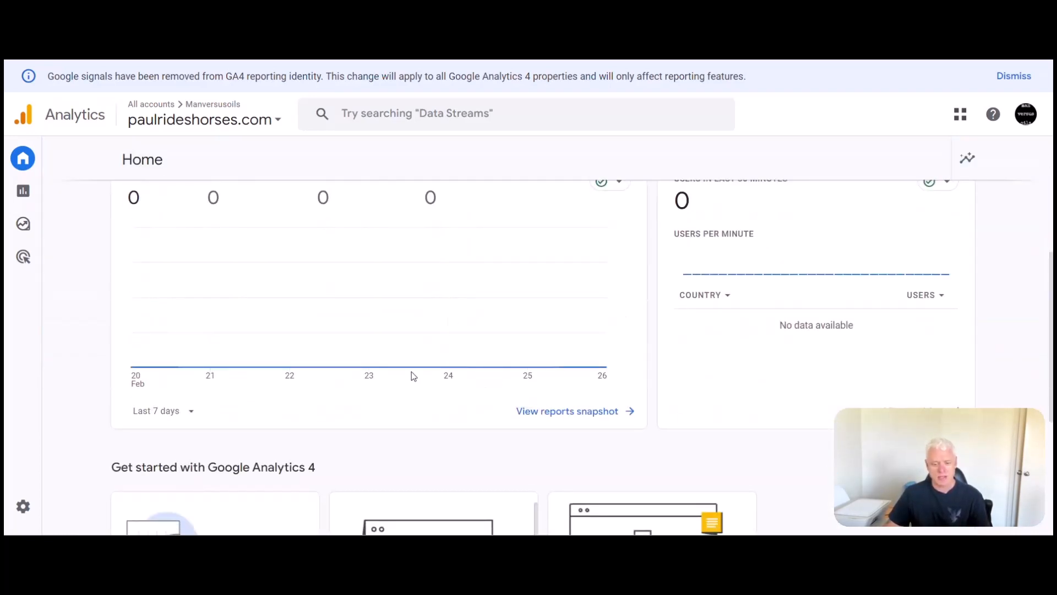
pyautogui.scroll(3, 413, 373)
pyautogui.scroll(1, 421, 358)
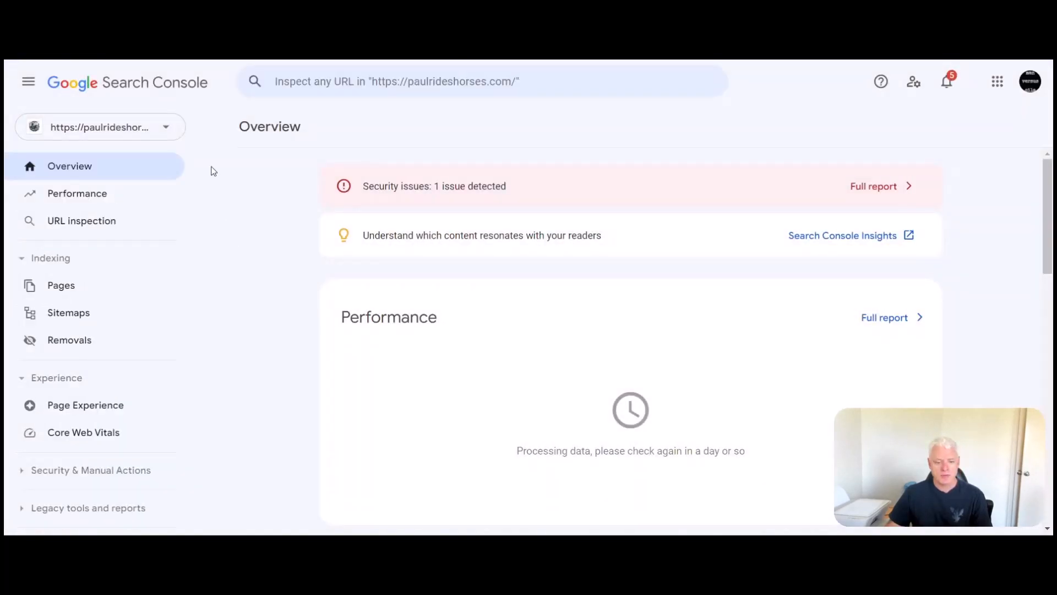
# - Switch to Google Search Console and check the list of properties for paulrideshorses.com
pyautogui.click(118, 126)
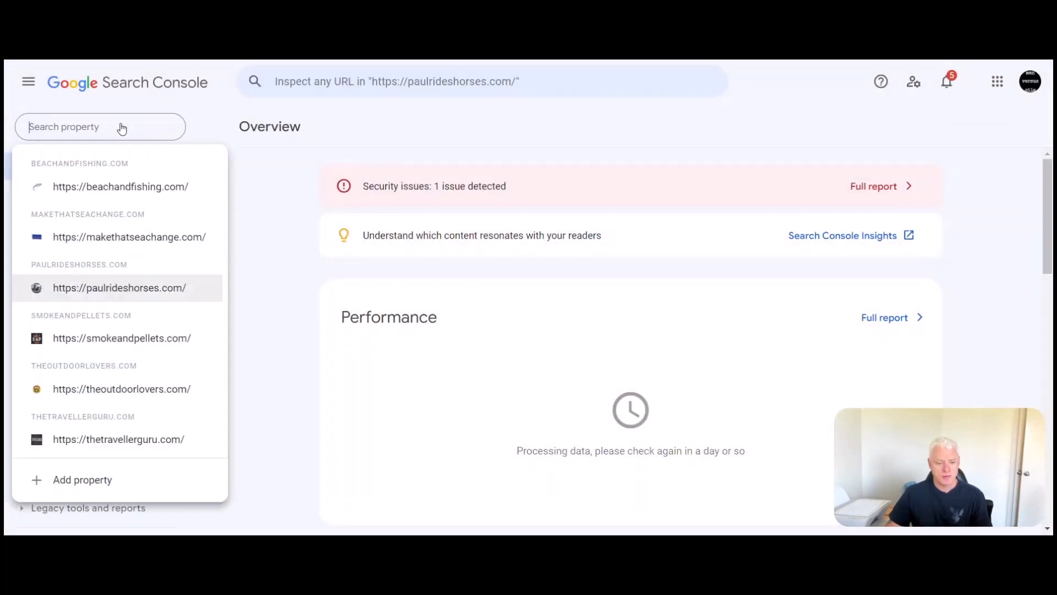
pyautogui.click(223, 275)
pyautogui.scroll(-4, 328, 361)
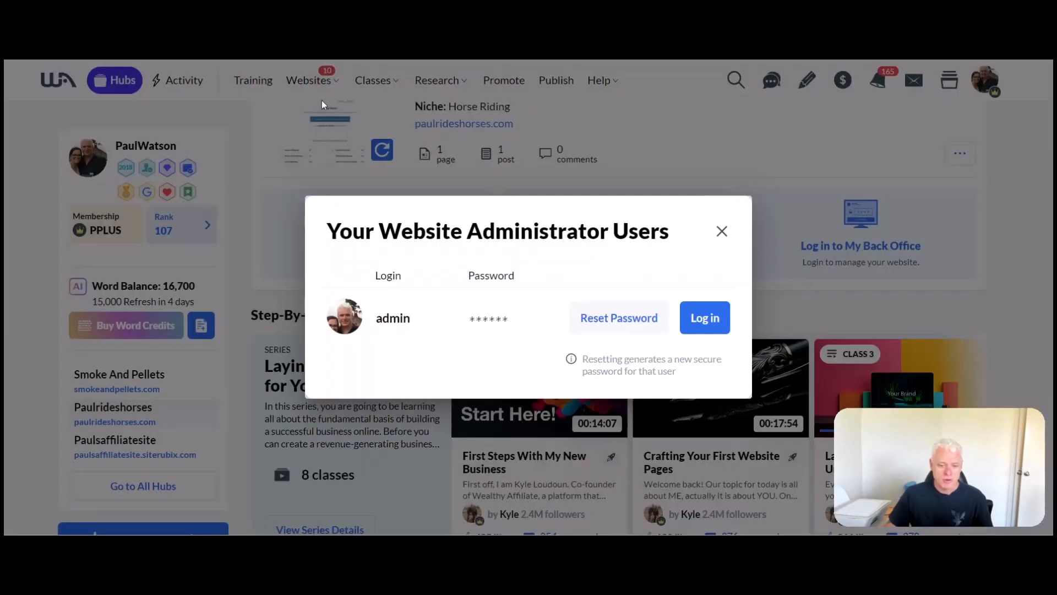
# - Dismiss the website administrator dialog, then in the WordPress site's SEO settings find Sitemap Settings and open the base sitemap
pyautogui.click(722, 231)
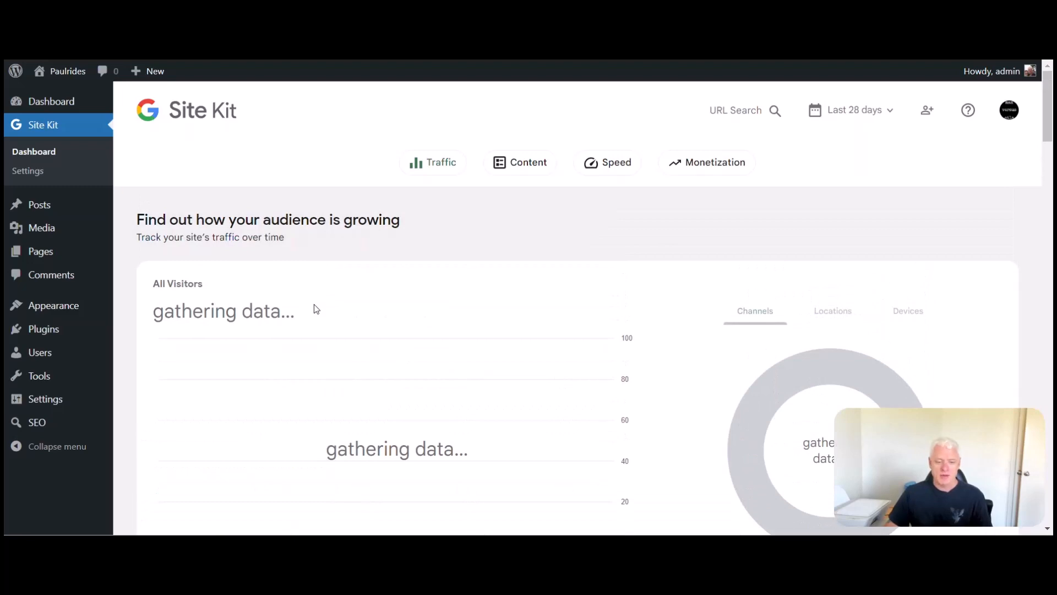
pyautogui.click(38, 422)
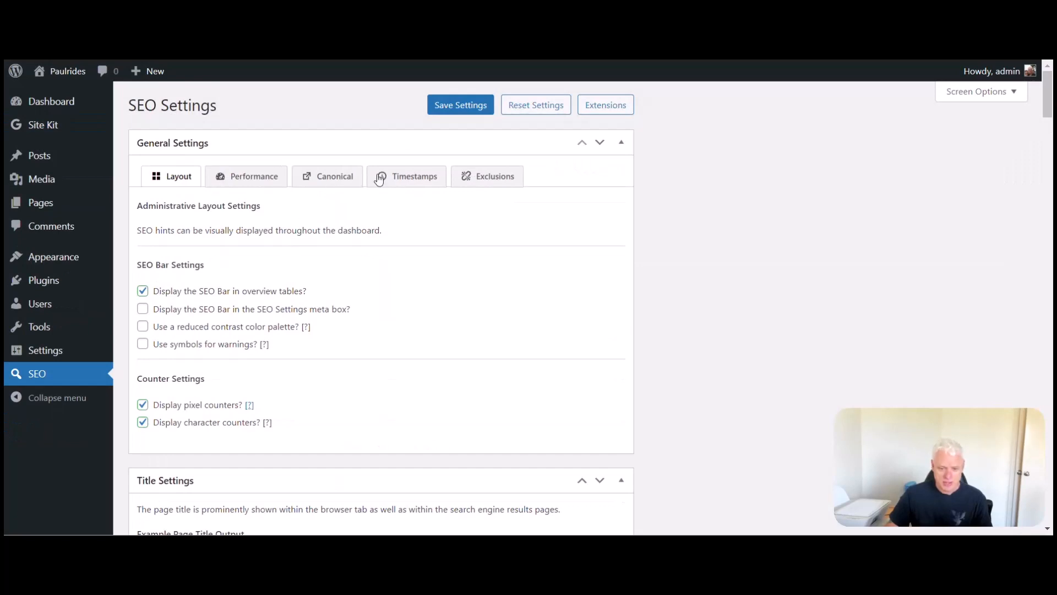
pyautogui.scroll(-10, 371, 309)
pyautogui.scroll(-9, 372, 313)
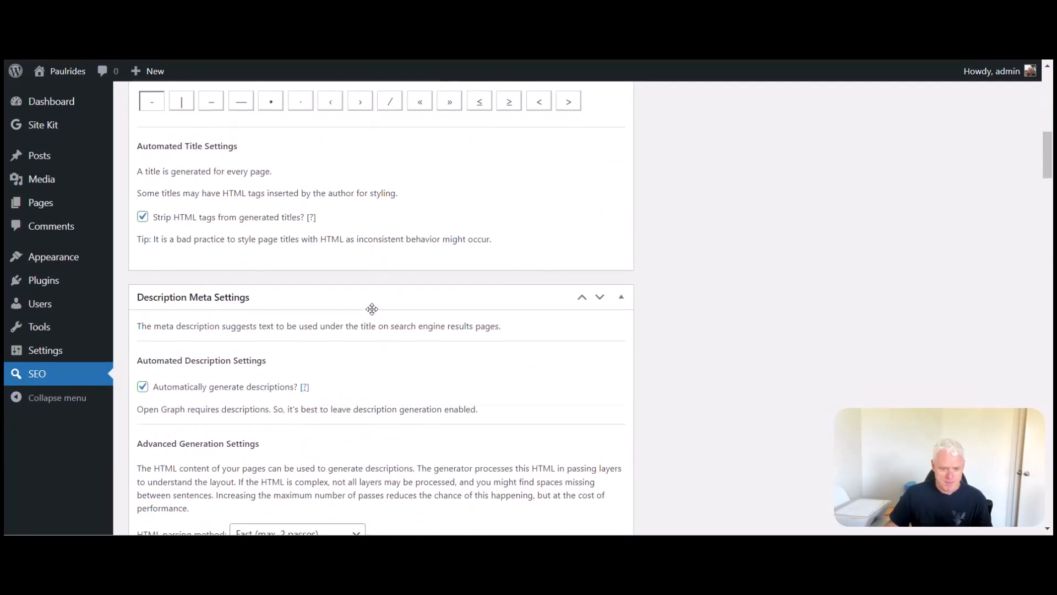
pyautogui.scroll(-18, 372, 311)
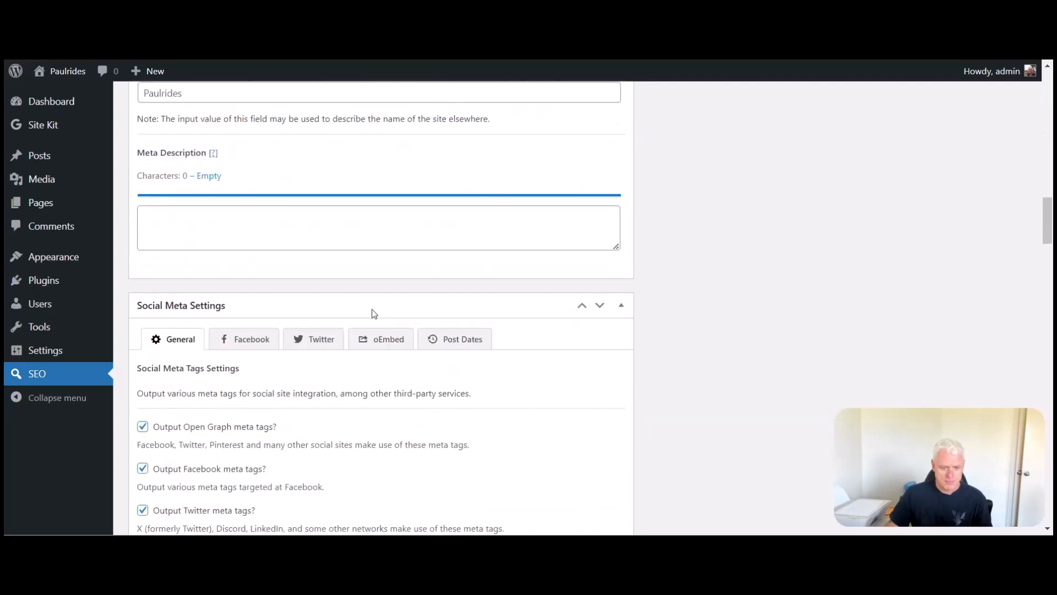
pyautogui.scroll(-15, 372, 309)
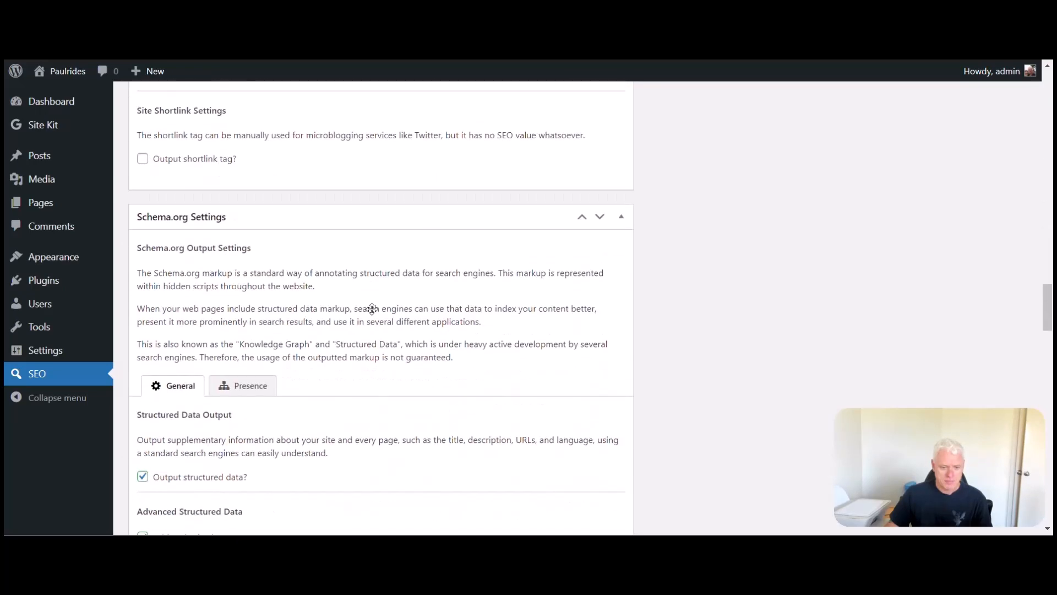
pyautogui.scroll(-20, 373, 312)
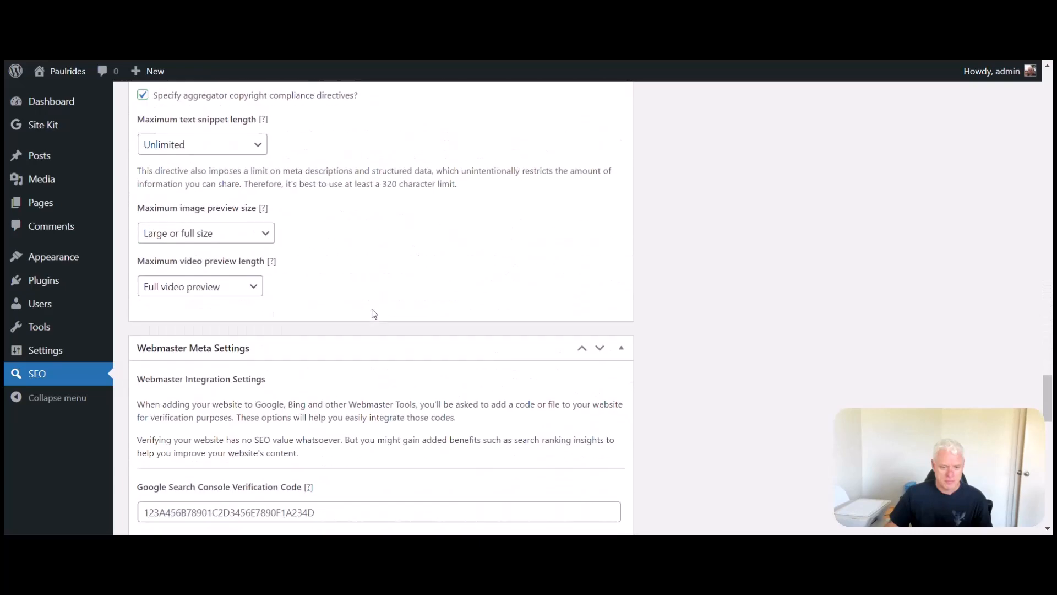
pyautogui.scroll(5, 373, 313)
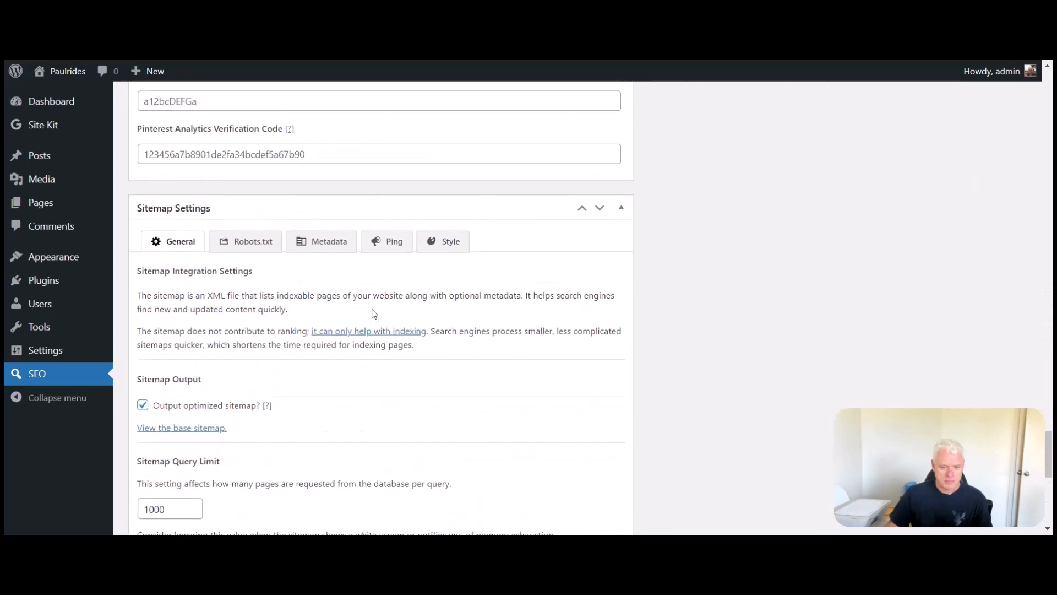
pyautogui.scroll(-2, 253, 302)
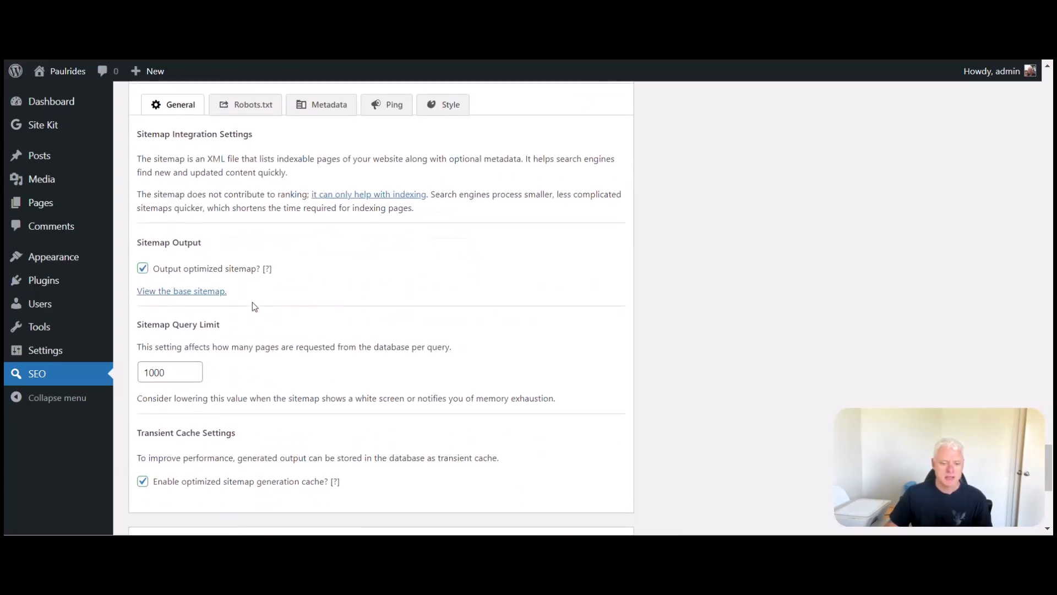
pyautogui.scroll(1, 253, 306)
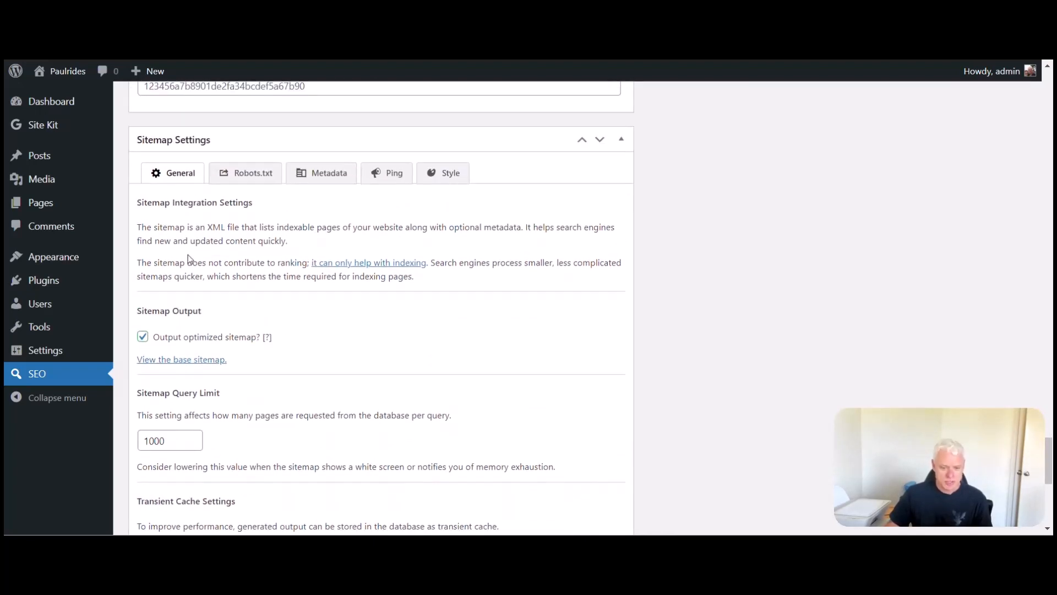
pyautogui.scroll(-2, 239, 283)
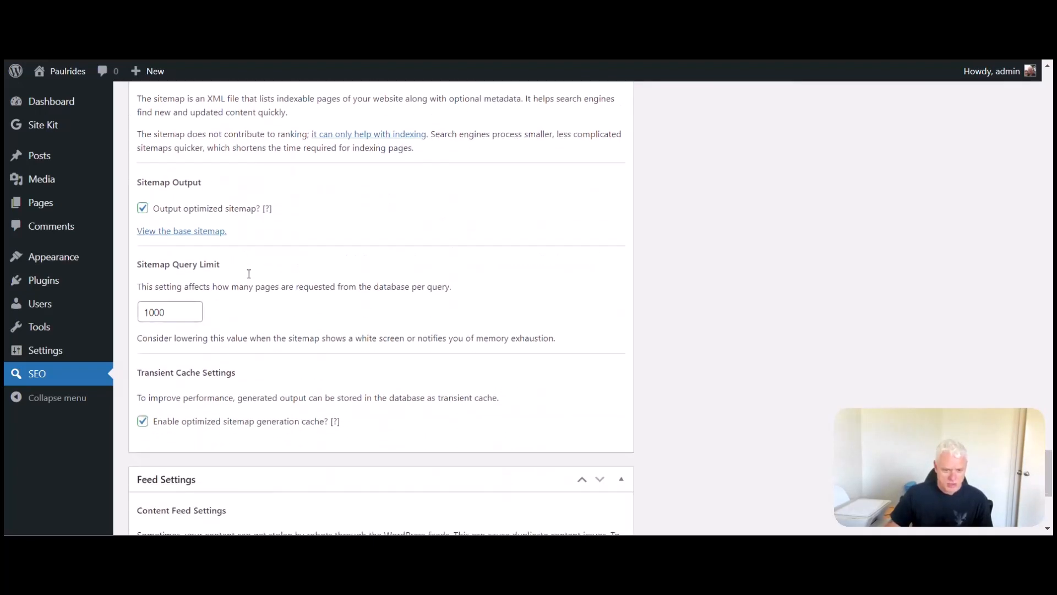
pyautogui.click(201, 228)
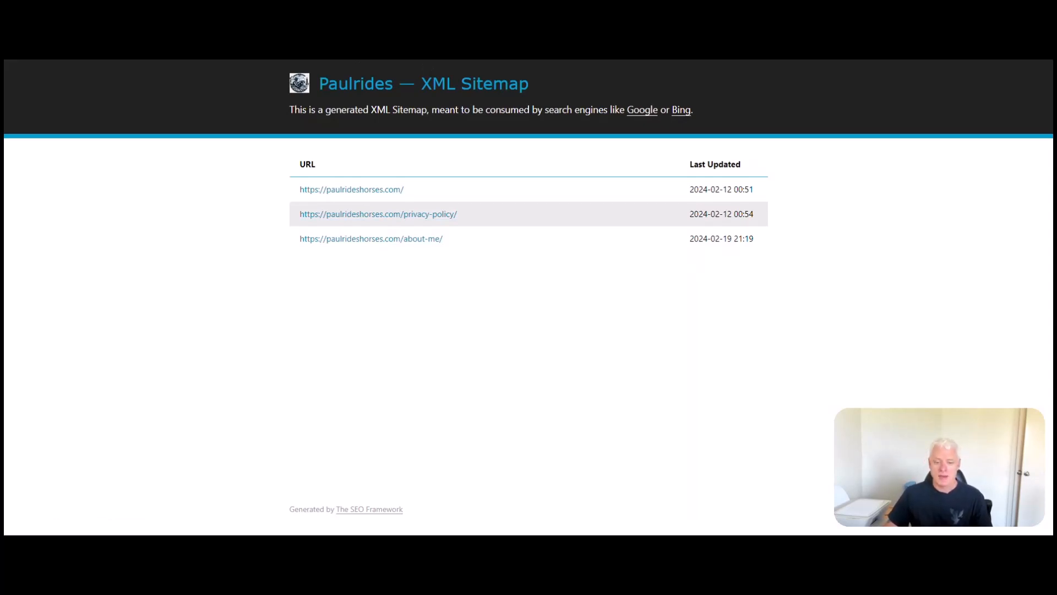
# - Switch to Google Search Console and submit sitemap.xml as a new sitemap for paulrideshorses.com, dismissing the confirmation
pyautogui.hotkey('ctrl', 'Tab')
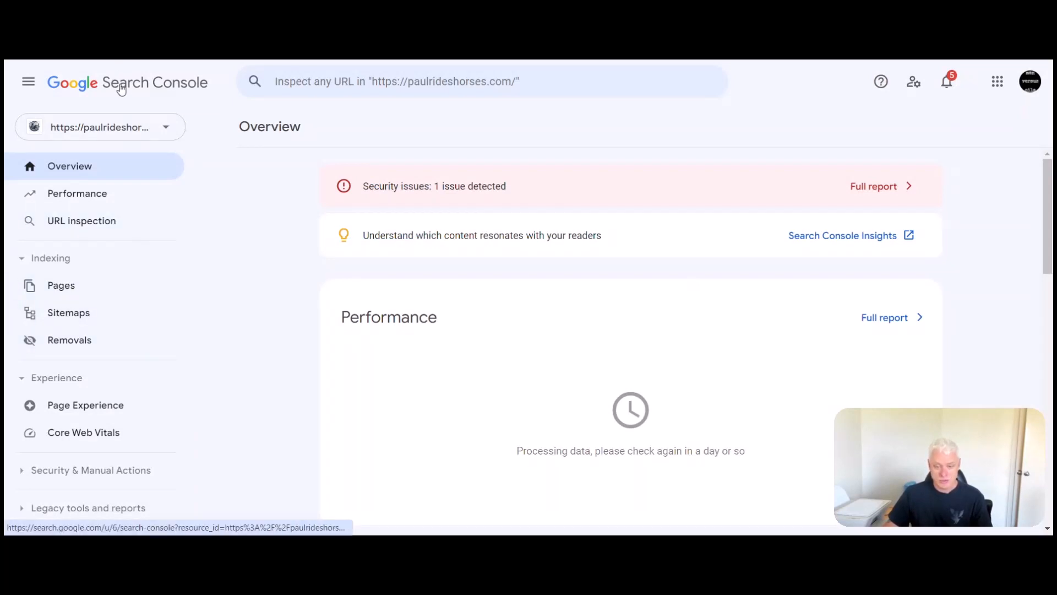
pyautogui.click(55, 313)
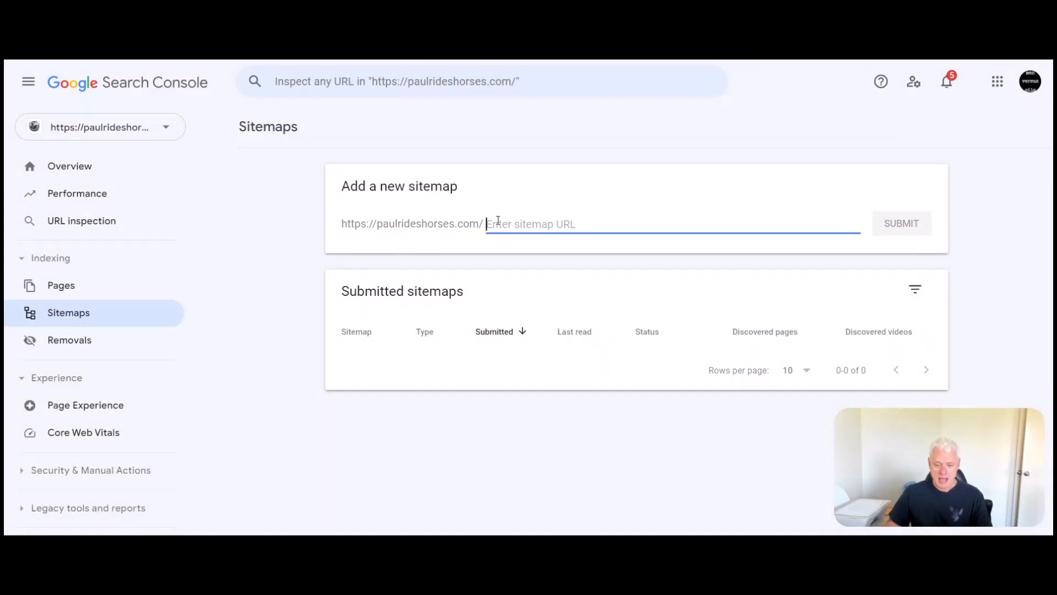
pyautogui.write('https://paulrideshorses.com/sitemap.xml')
pyautogui.moveTo(487, 223)
pyautogui.mouseDown()
pyautogui.moveTo(583, 224)
pyautogui.moveTo(483, 223)
pyautogui.mouseUp()
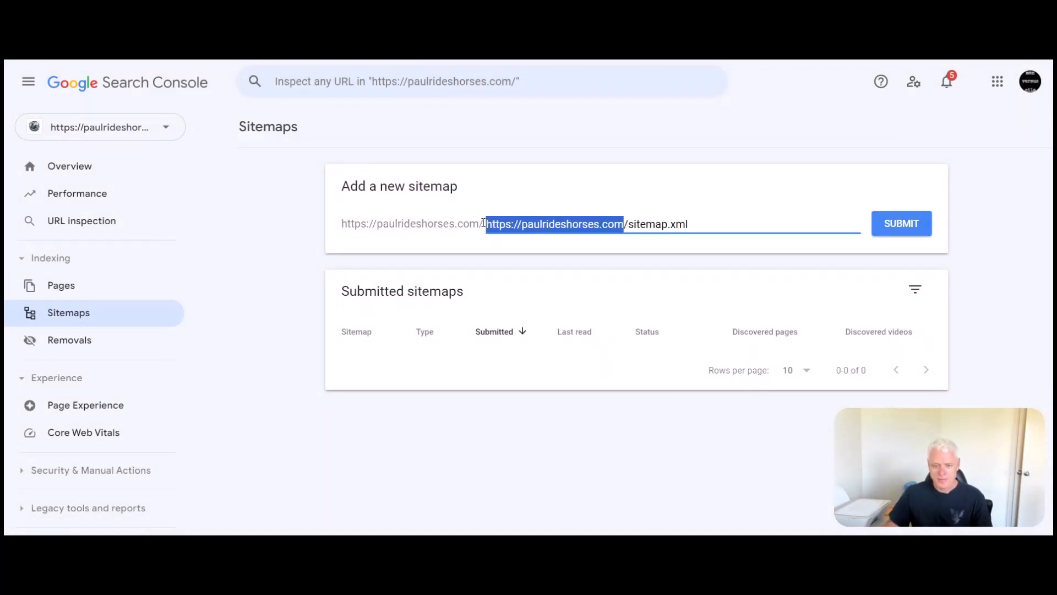
pyautogui.press('BackSpace')
pyautogui.press('Delete')
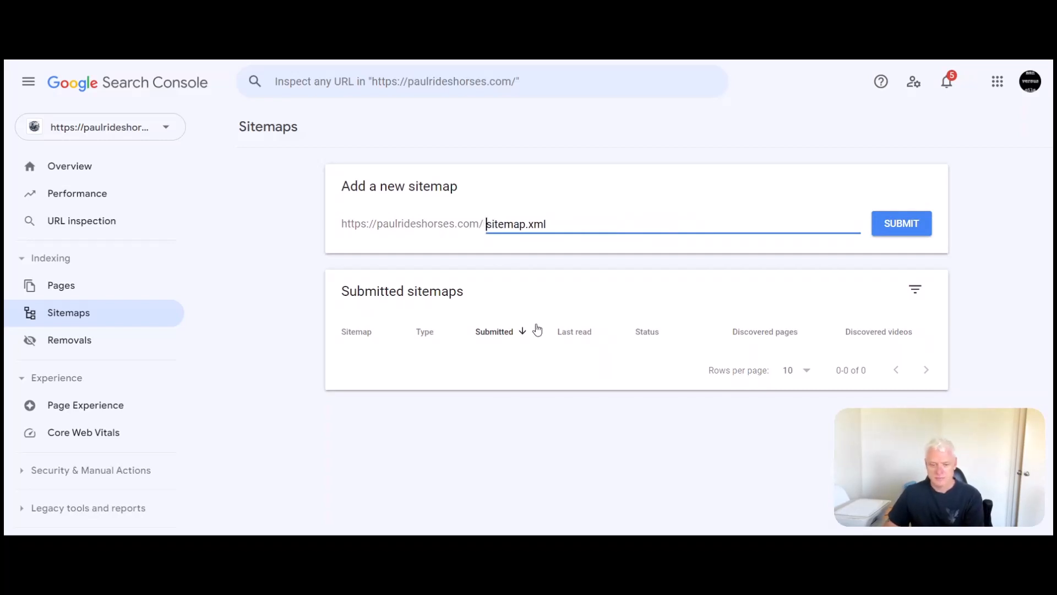
pyautogui.click(903, 232)
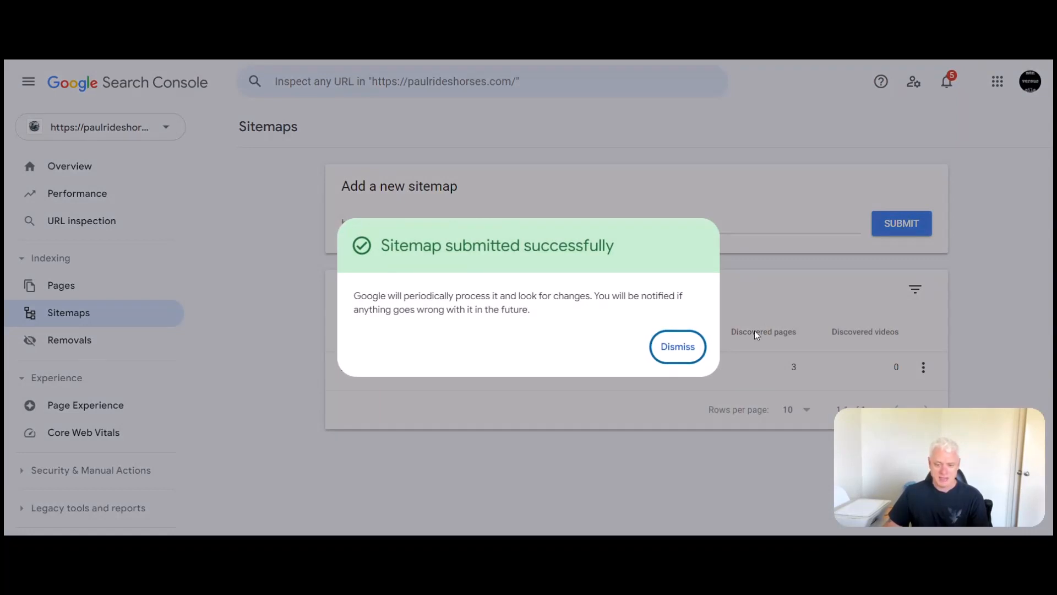
pyautogui.click(679, 359)
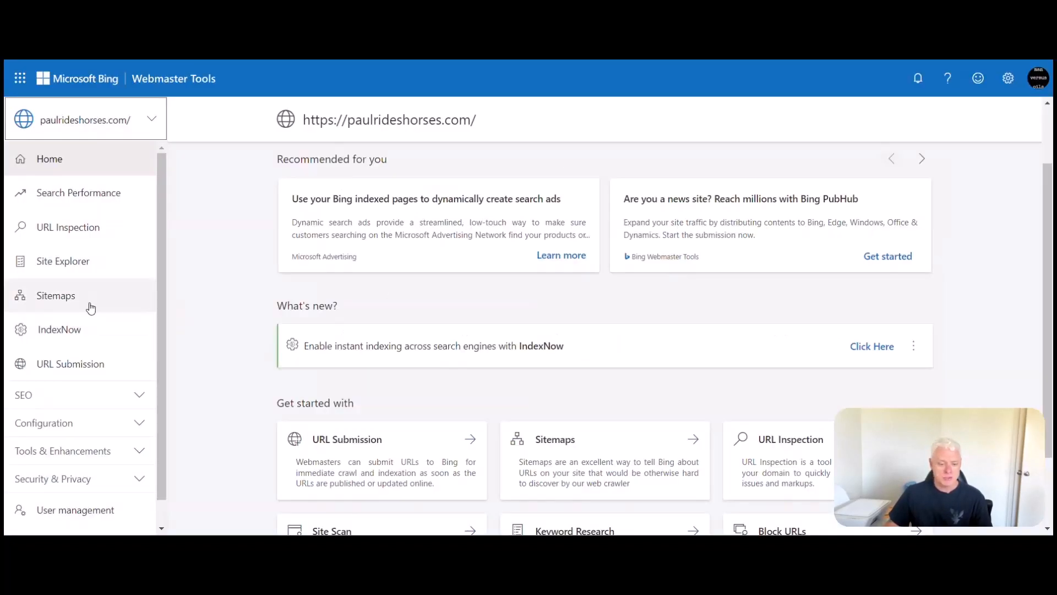
pyautogui.click(72, 296)
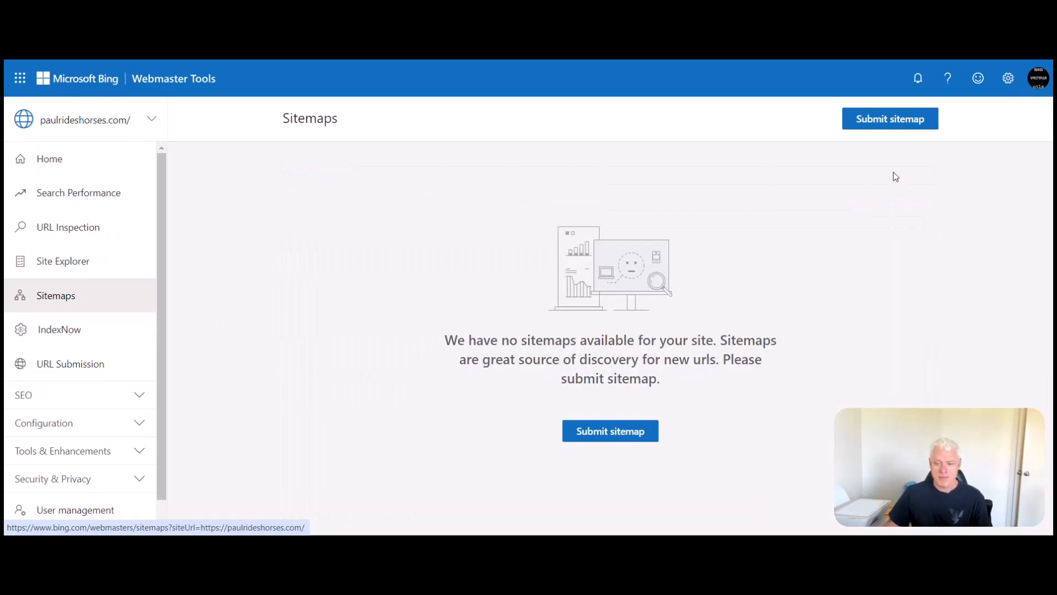
pyautogui.click(884, 122)
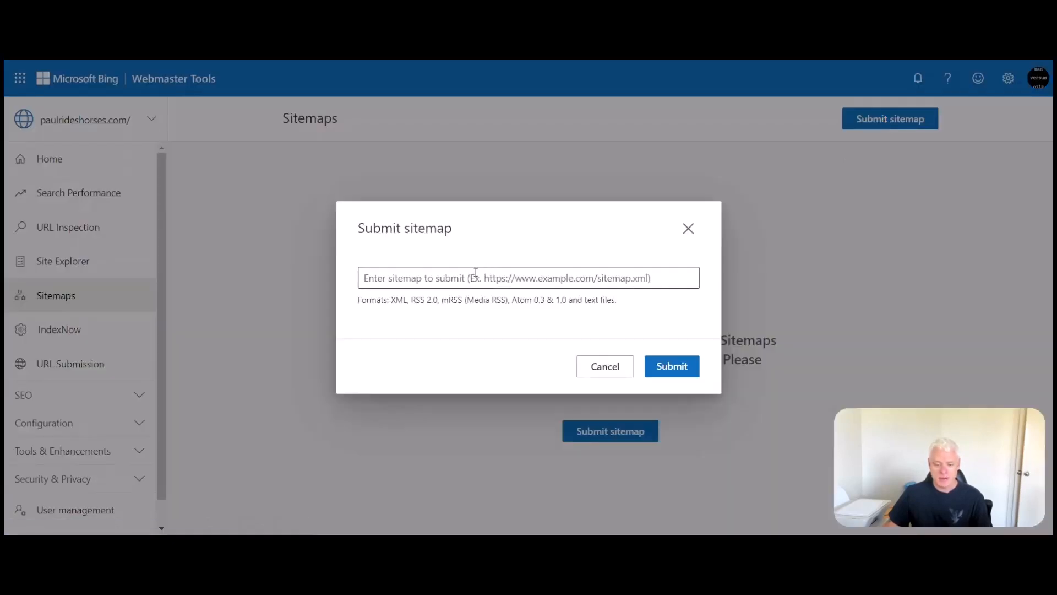
pyautogui.click(476, 272)
pyautogui.write('https://paulrideshorses.com/sitemap.xml')
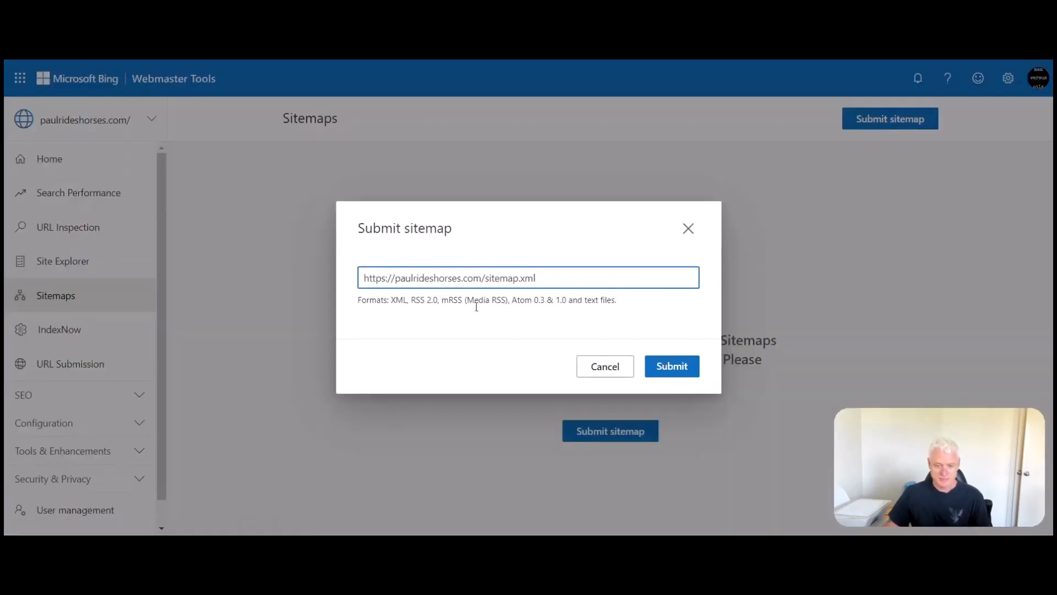
pyautogui.click(668, 364)
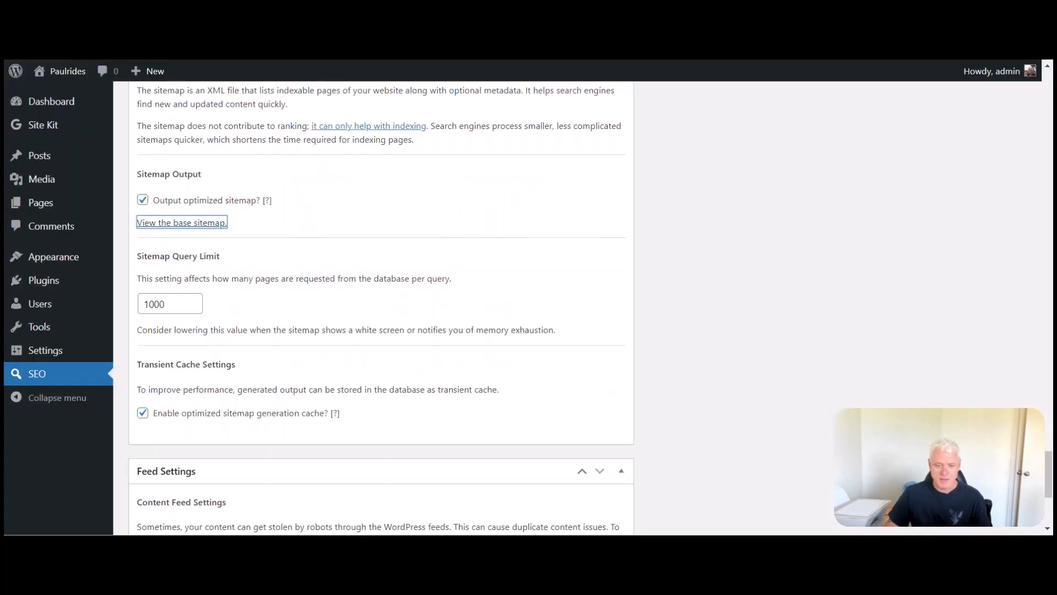
# - Switch to WordPress and open the Site Kit dashboard, then mark the Google Site Kit task complete in the Wealthy Affiliate hub's Your Path to Success
pyautogui.moveTo(28, 126)
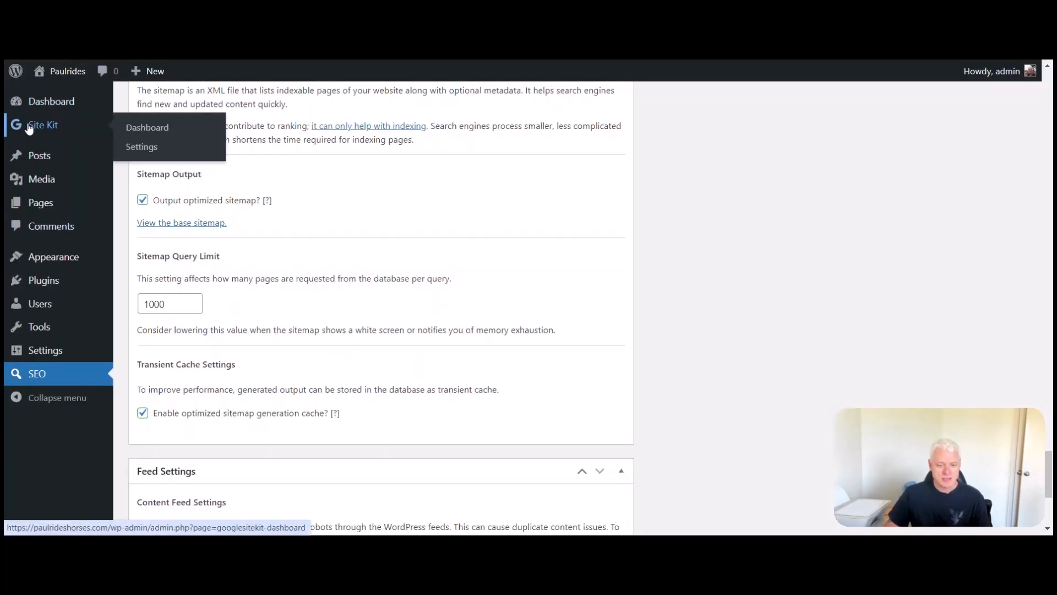
pyautogui.click(144, 127)
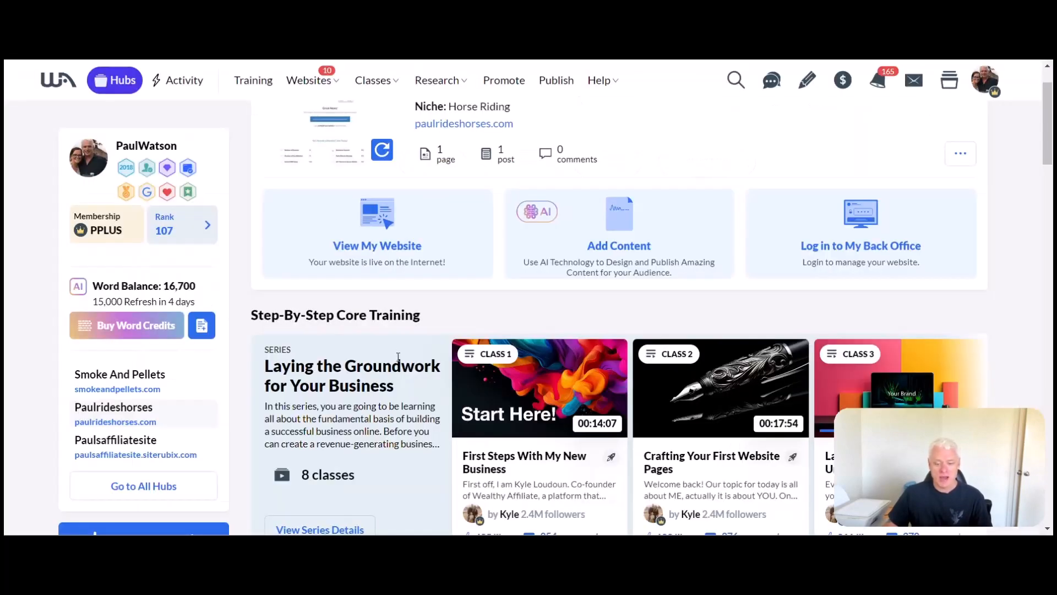
pyautogui.scroll(-7, 398, 357)
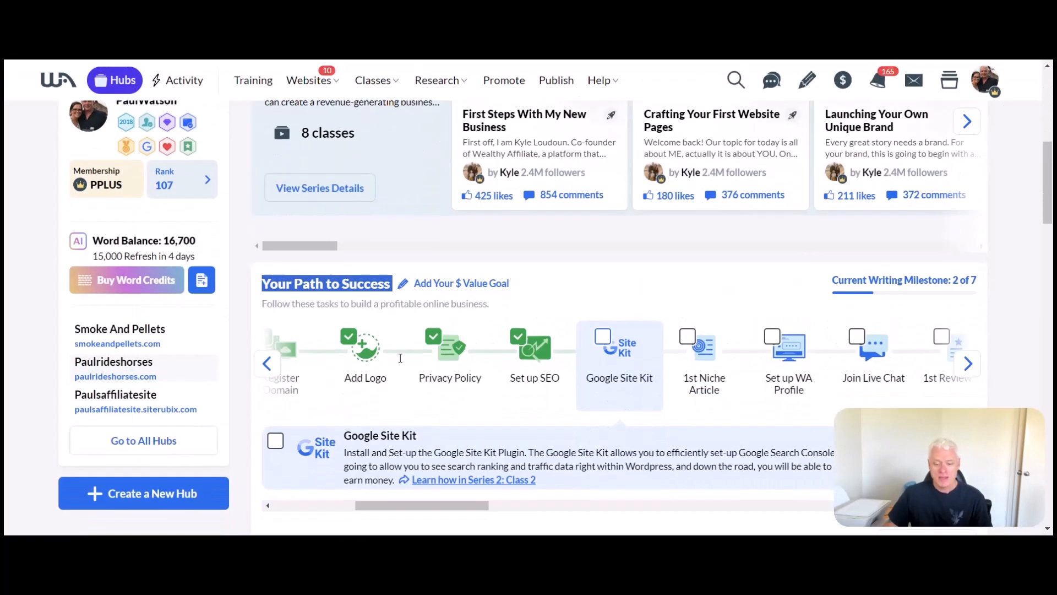
pyautogui.scroll(2, 402, 354)
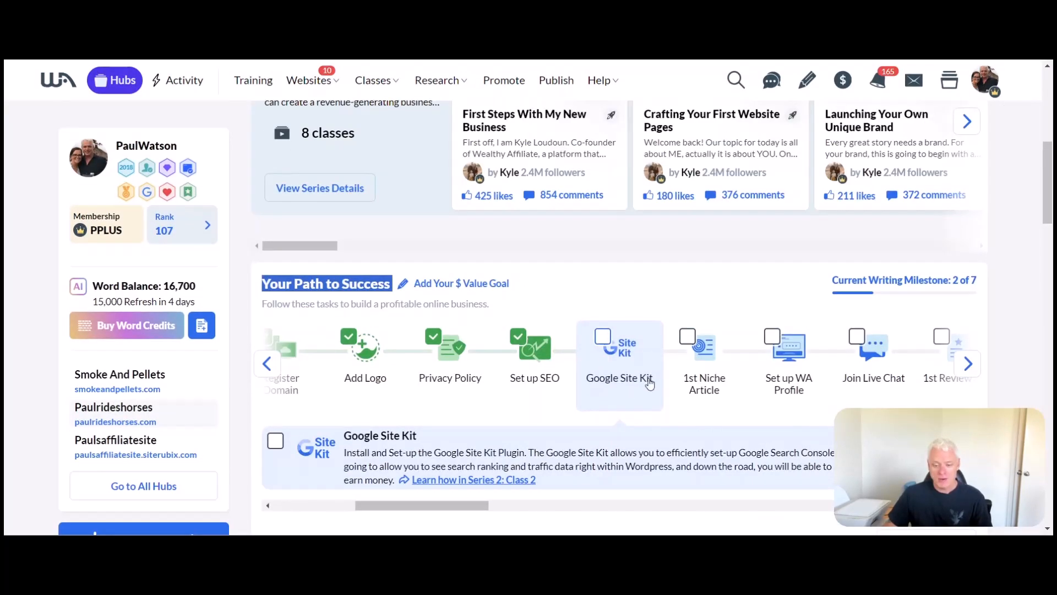
pyautogui.click(603, 337)
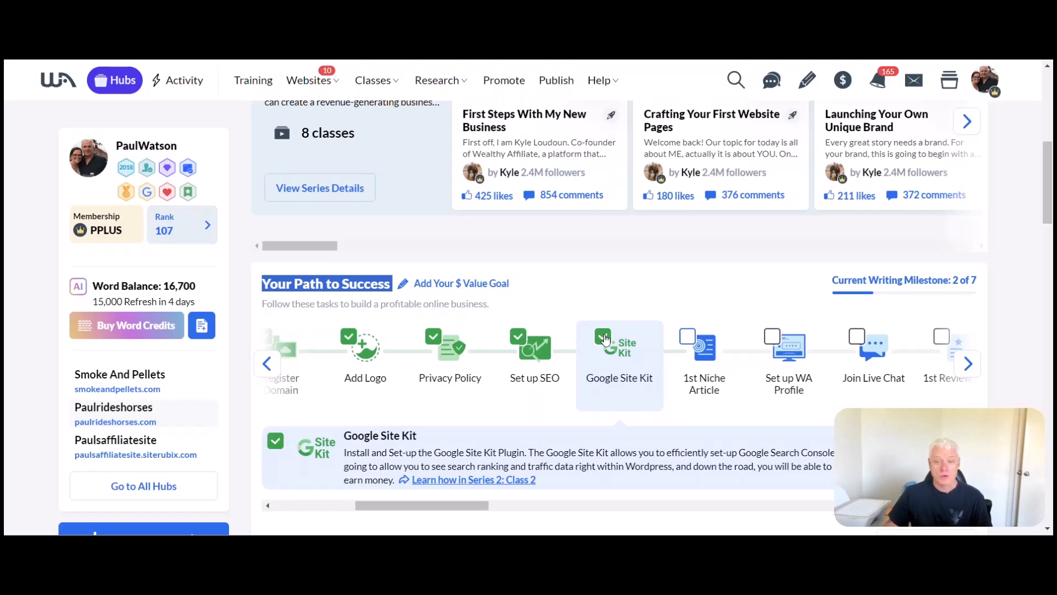
pyautogui.scroll(8, 605, 338)
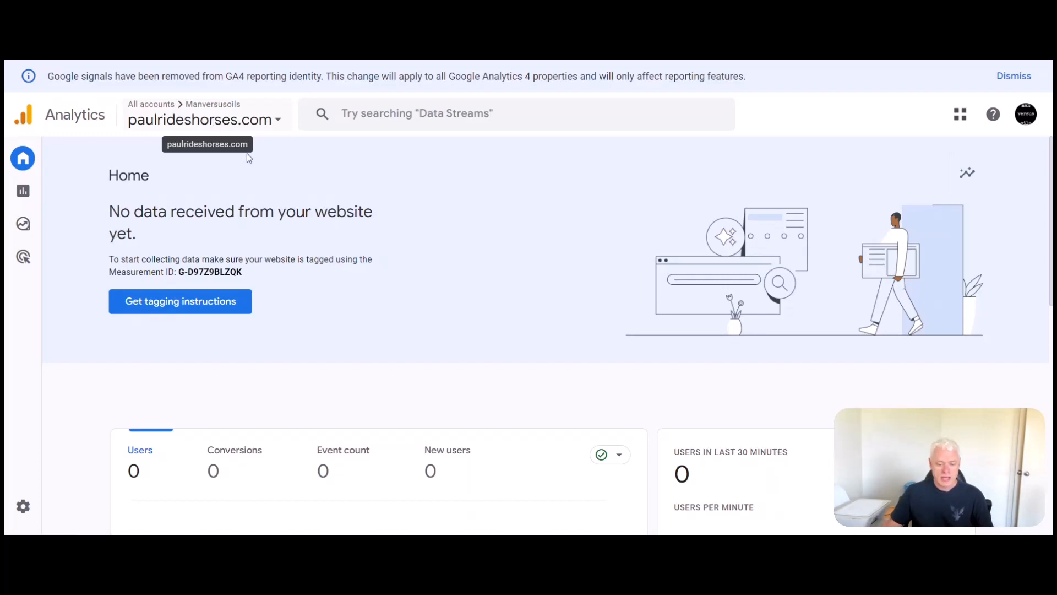
# - Switch to Google Analytics and look over the user statistics on the paulrideshorses.com home page
pyautogui.scroll(-5, 280, 354)
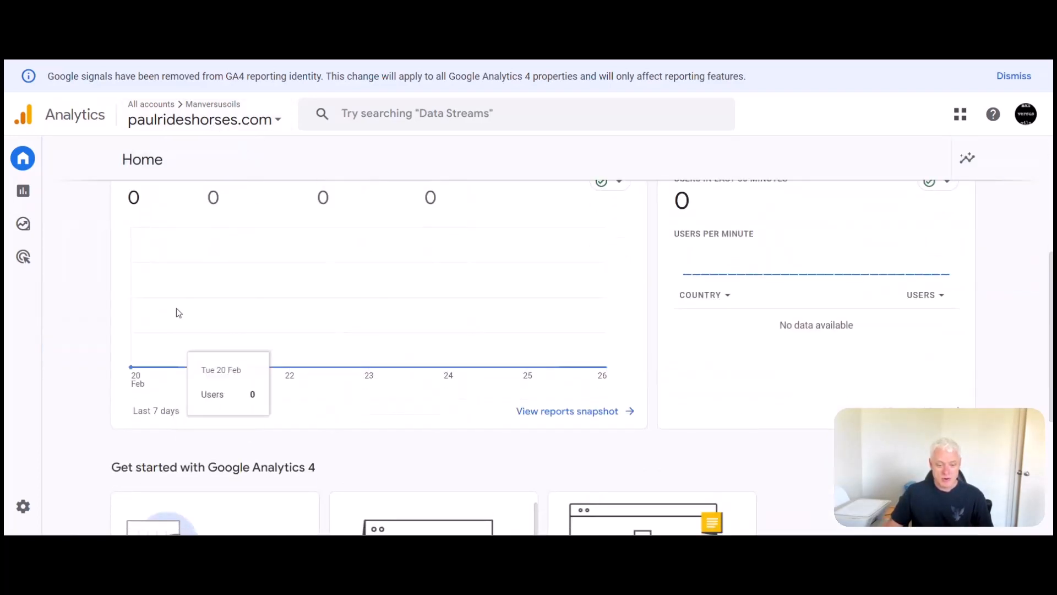
pyautogui.scroll(-5, 313, 310)
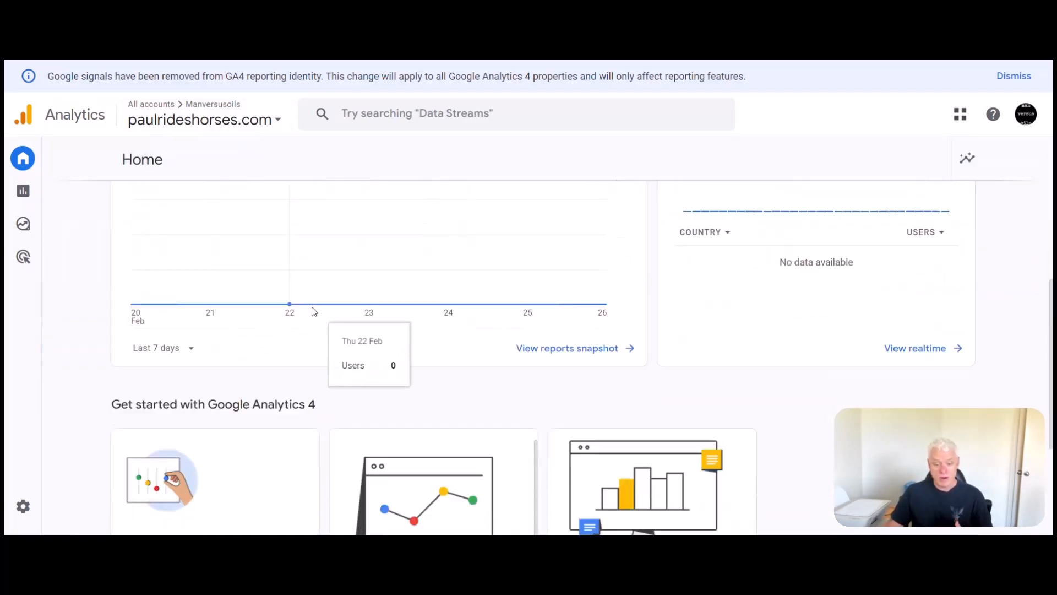
pyautogui.scroll(8, 465, 369)
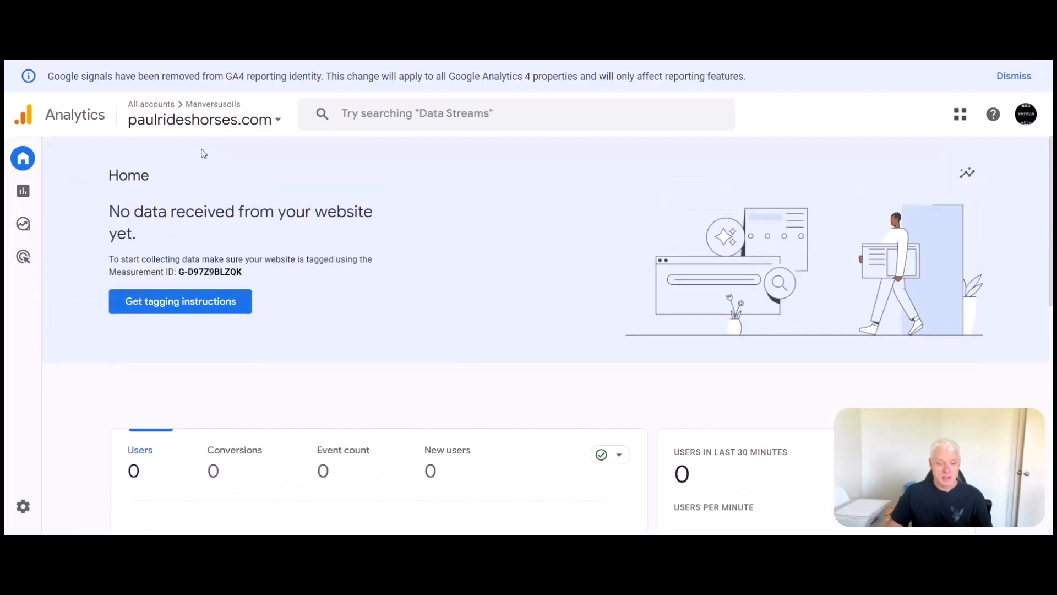
pyautogui.click(202, 125)
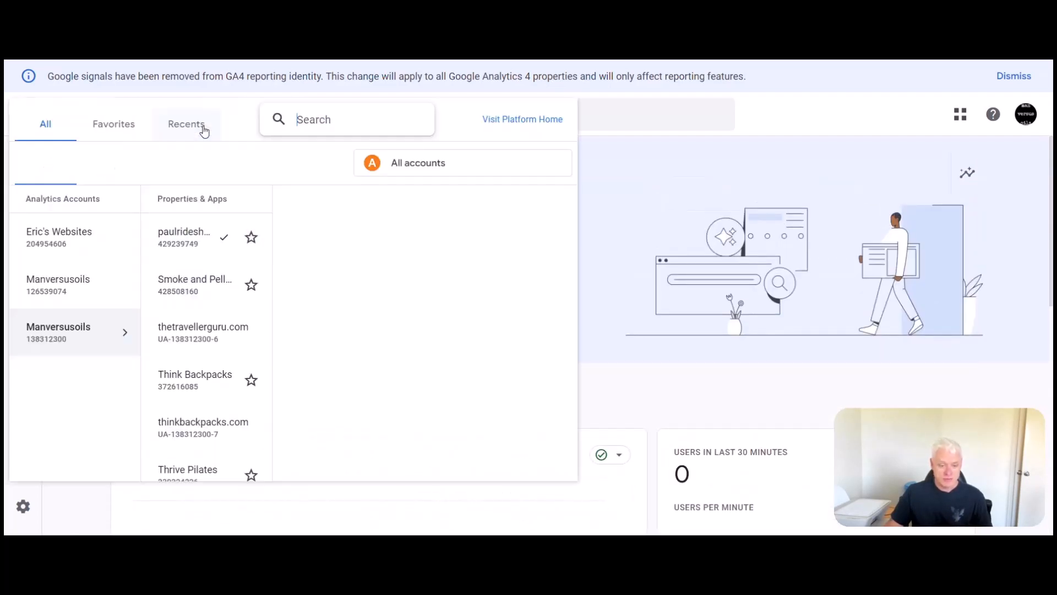
pyautogui.click(207, 335)
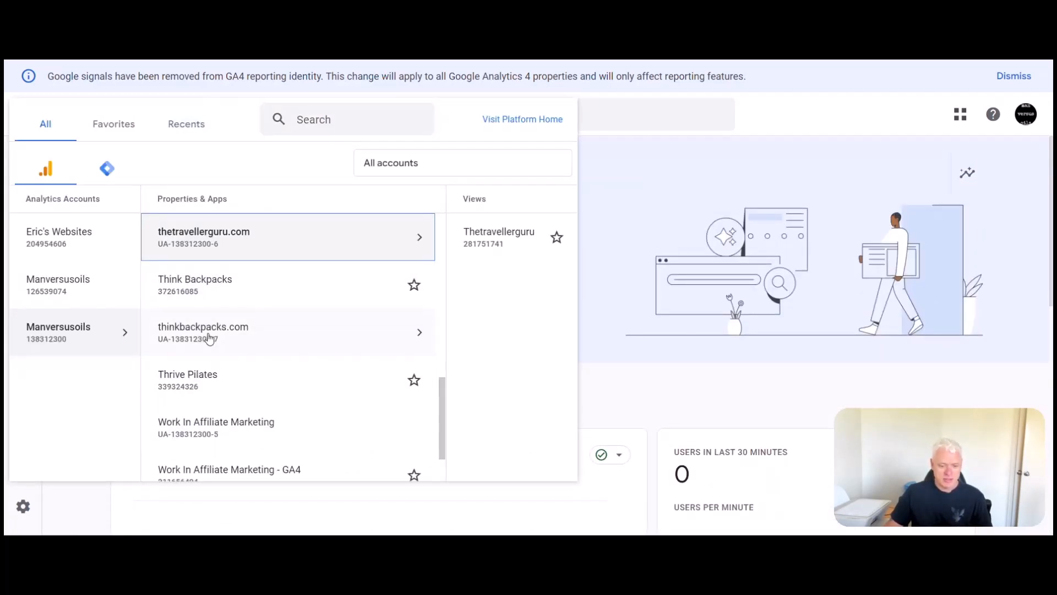
pyautogui.scroll(-2, 209, 337)
pyautogui.scroll(7, 209, 338)
pyautogui.scroll(3, 207, 337)
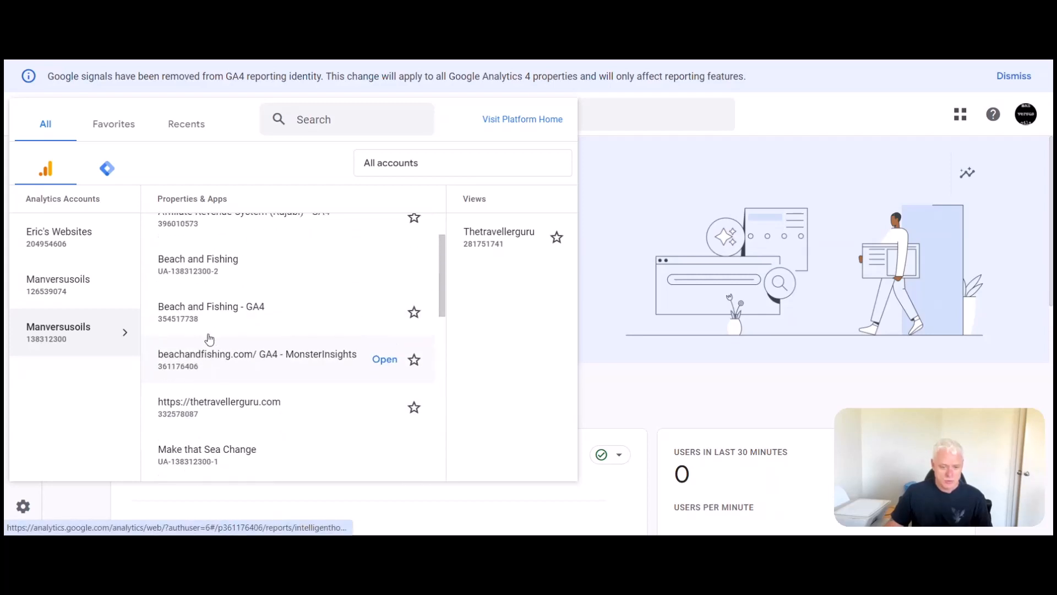
pyautogui.click(208, 401)
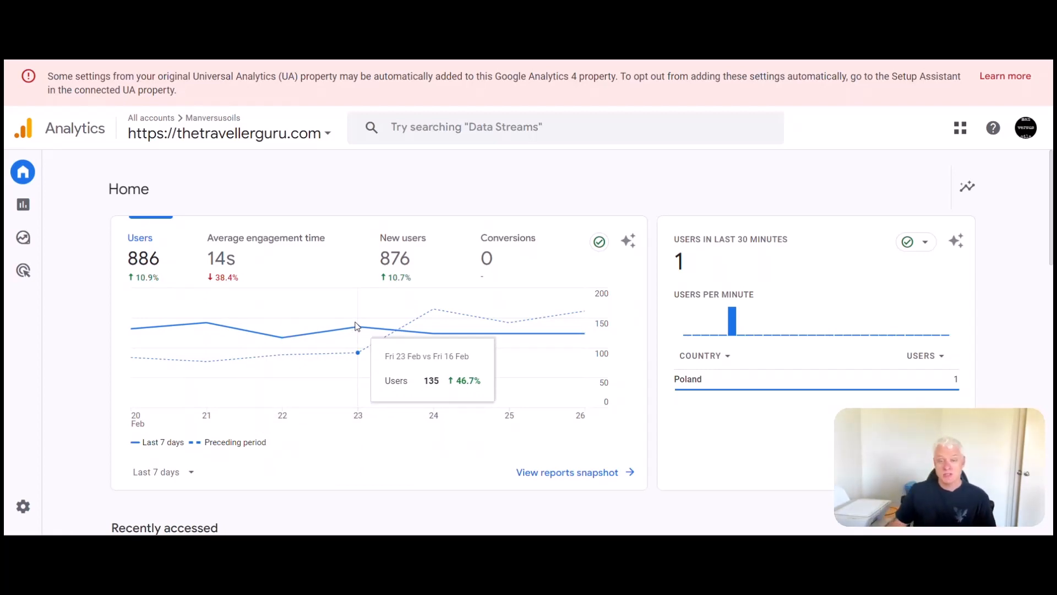
pyautogui.scroll(-7, 356, 326)
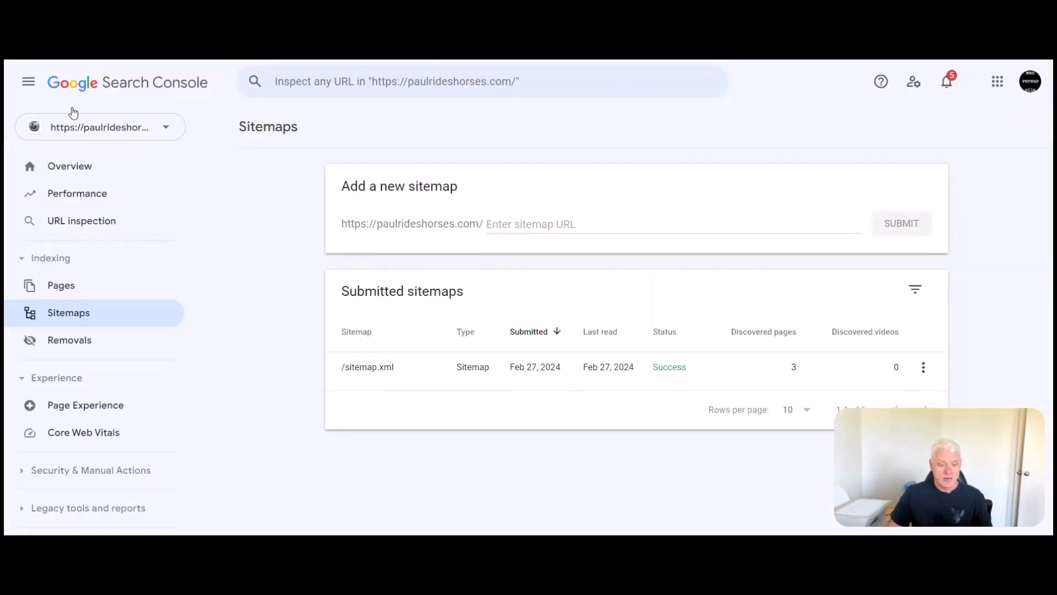
pyautogui.click(84, 126)
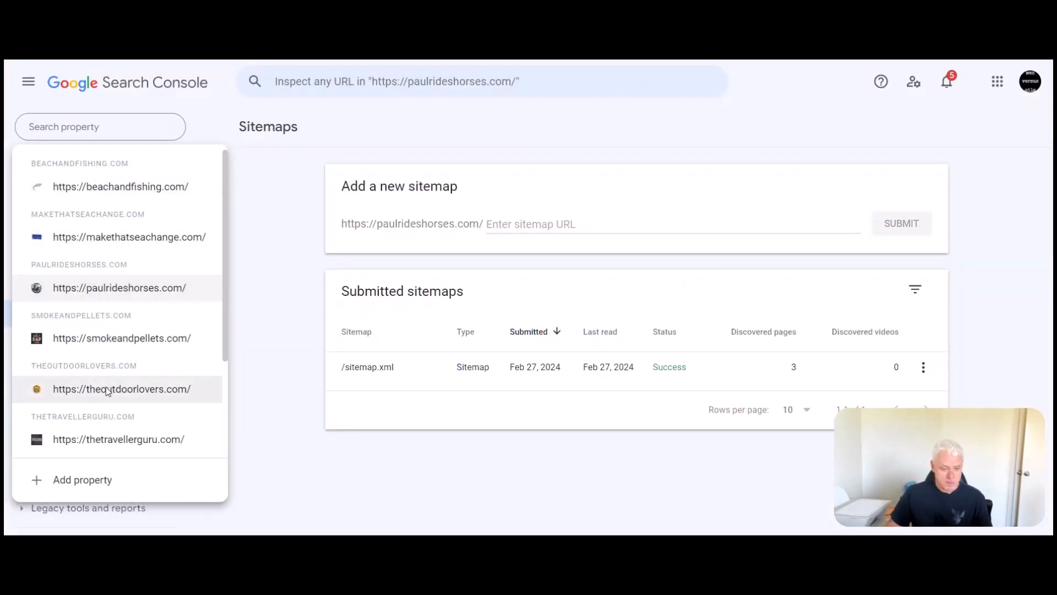
pyautogui.click(117, 440)
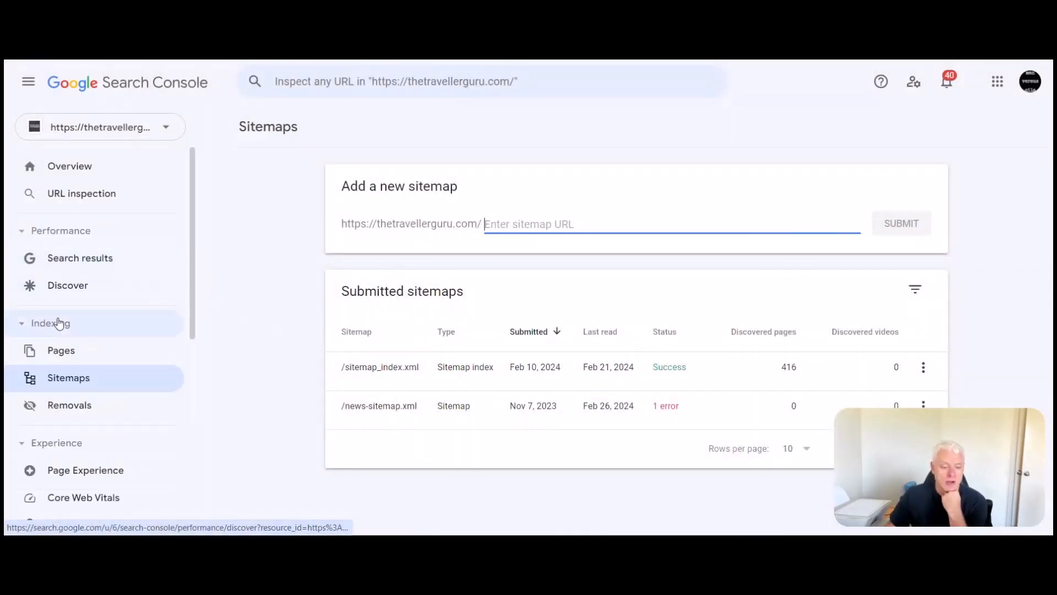
pyautogui.click(66, 259)
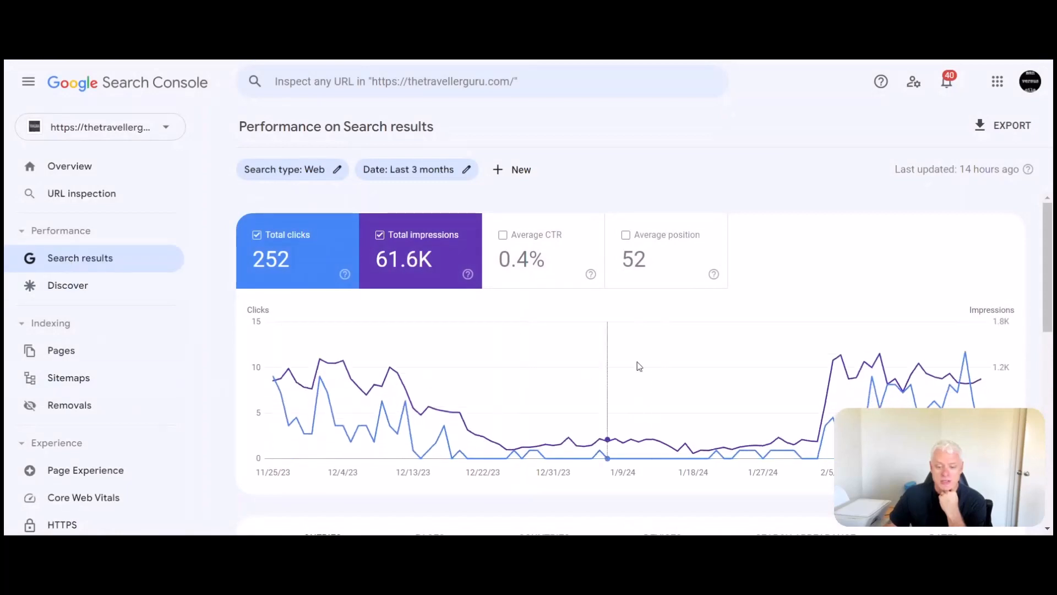
pyautogui.scroll(-3, 711, 352)
pyautogui.moveTo(982, 303)
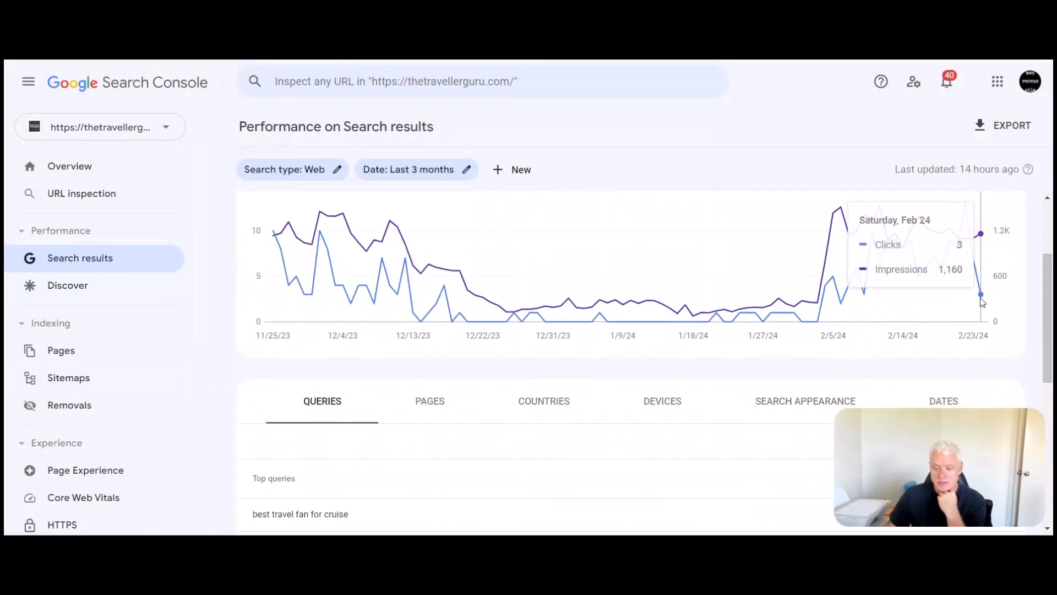
pyautogui.scroll(3, 969, 300)
pyautogui.scroll(-1, 961, 297)
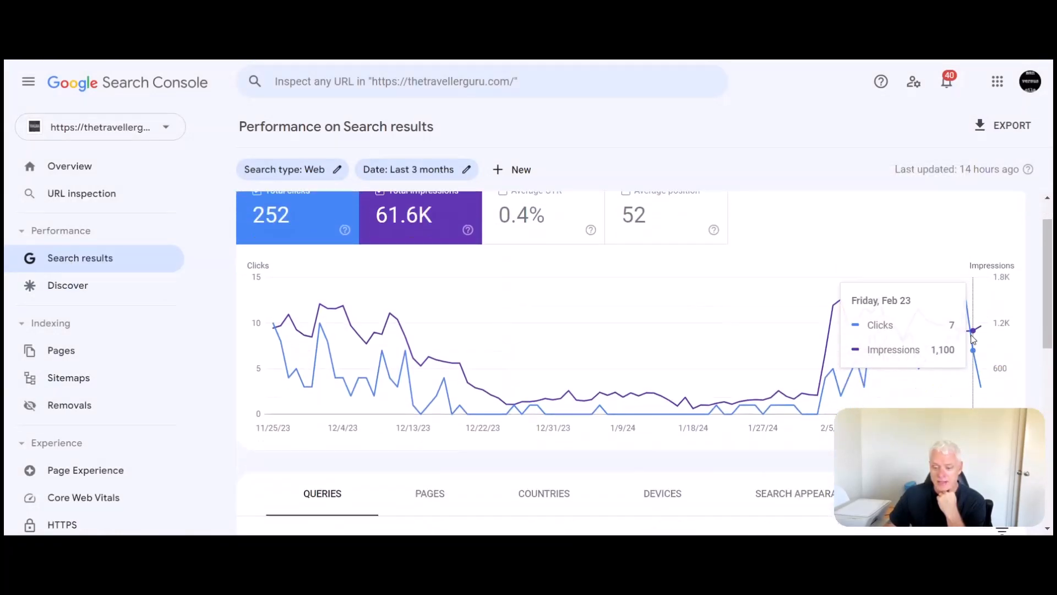
pyautogui.scroll(1, 704, 274)
pyautogui.scroll(-1, 727, 278)
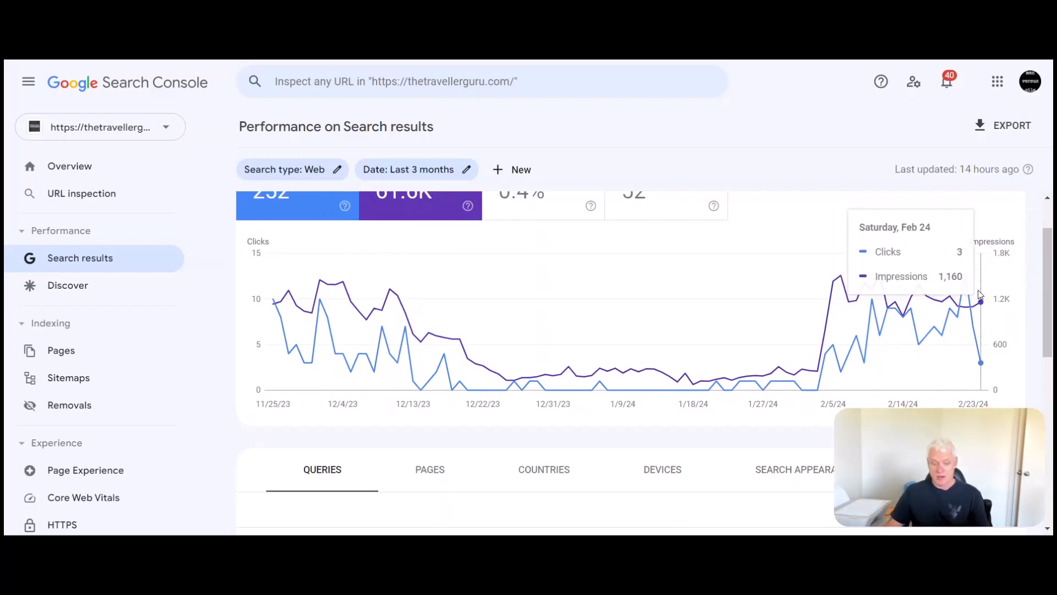
# - Examine the Page indexing report for thetravellerguru.com, including the indexed pages chart and the reasons why pages aren't indexed
pyautogui.click(46, 352)
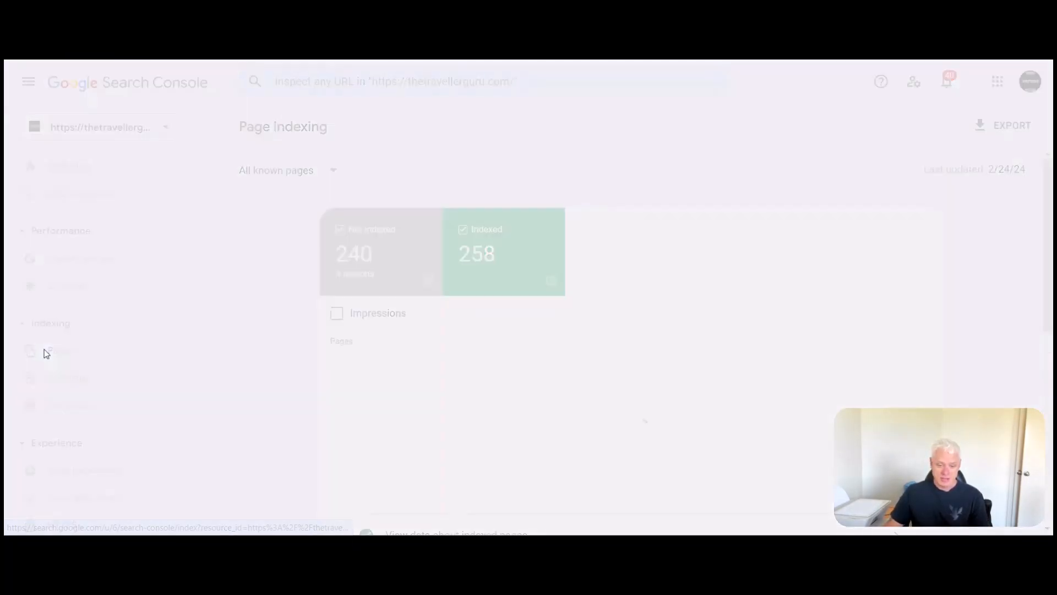
pyautogui.scroll(-7, 457, 398)
pyautogui.scroll(5, 480, 413)
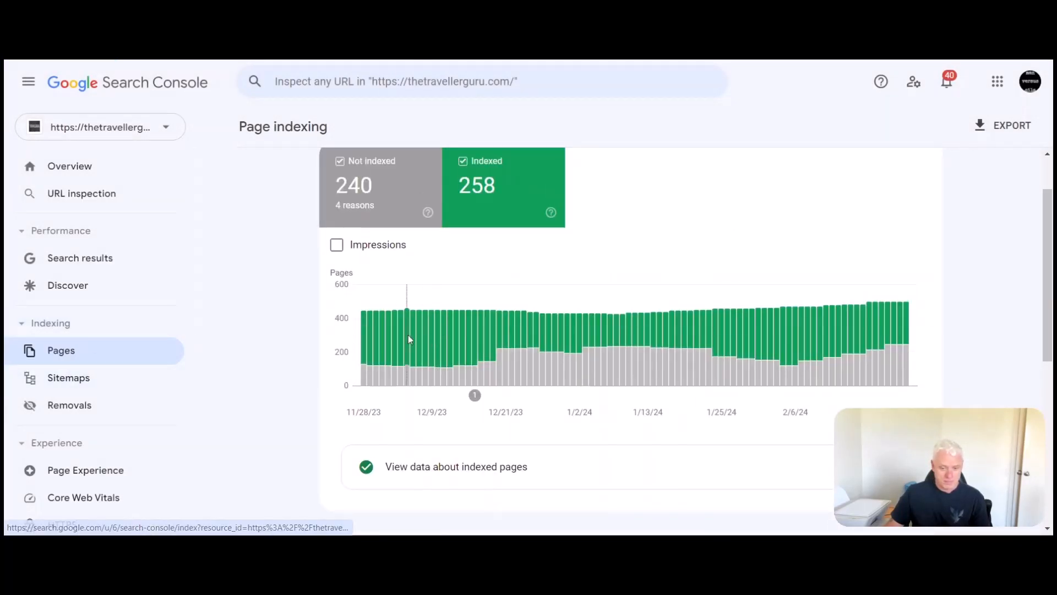
pyautogui.scroll(1, 408, 335)
pyautogui.scroll(-6, 394, 317)
pyautogui.scroll(-1, 394, 314)
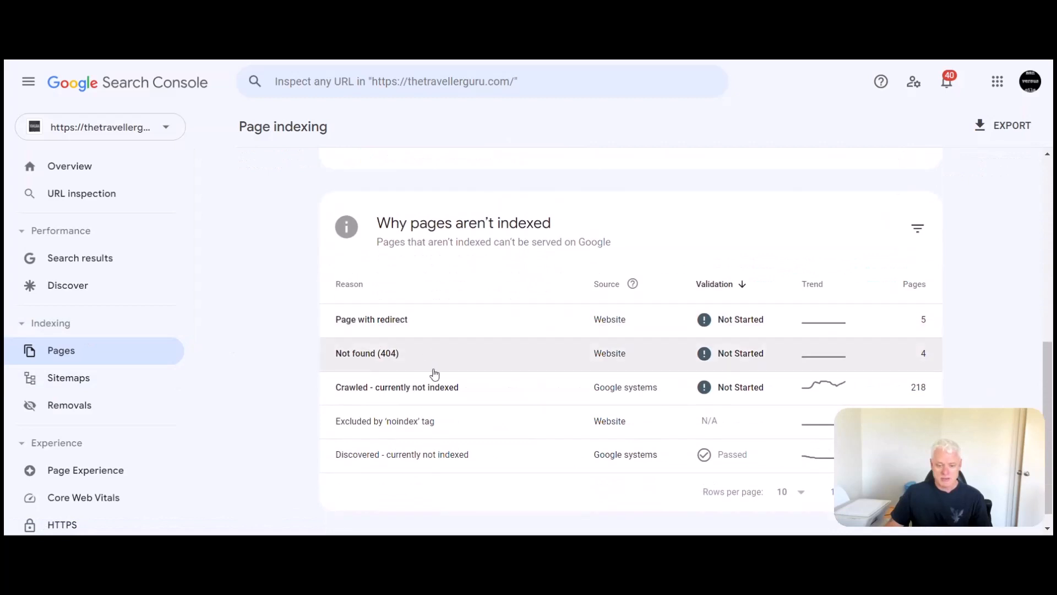
pyautogui.scroll(-1, 545, 396)
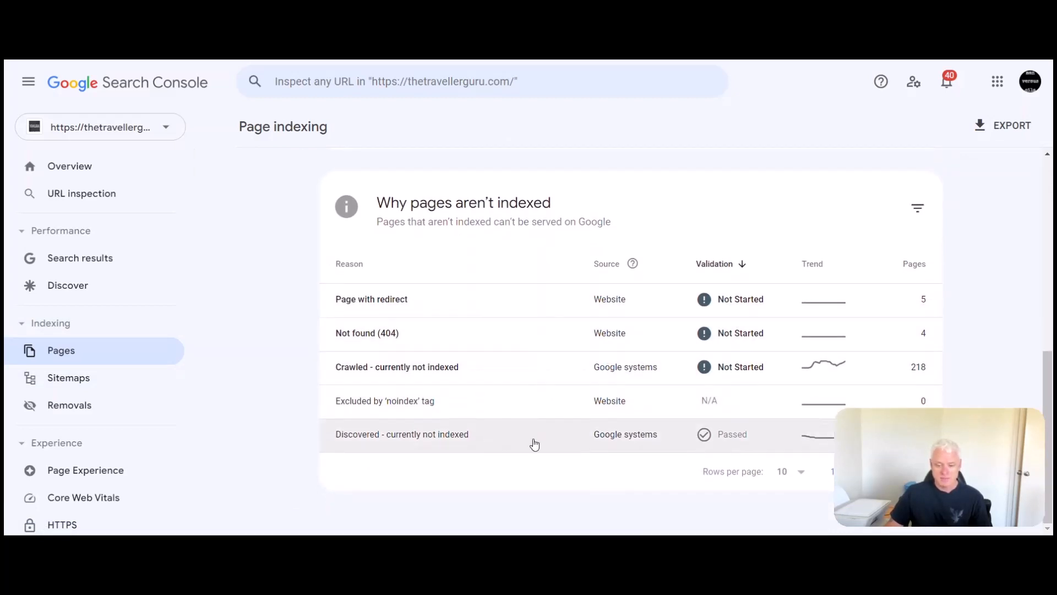
pyautogui.scroll(6, 534, 443)
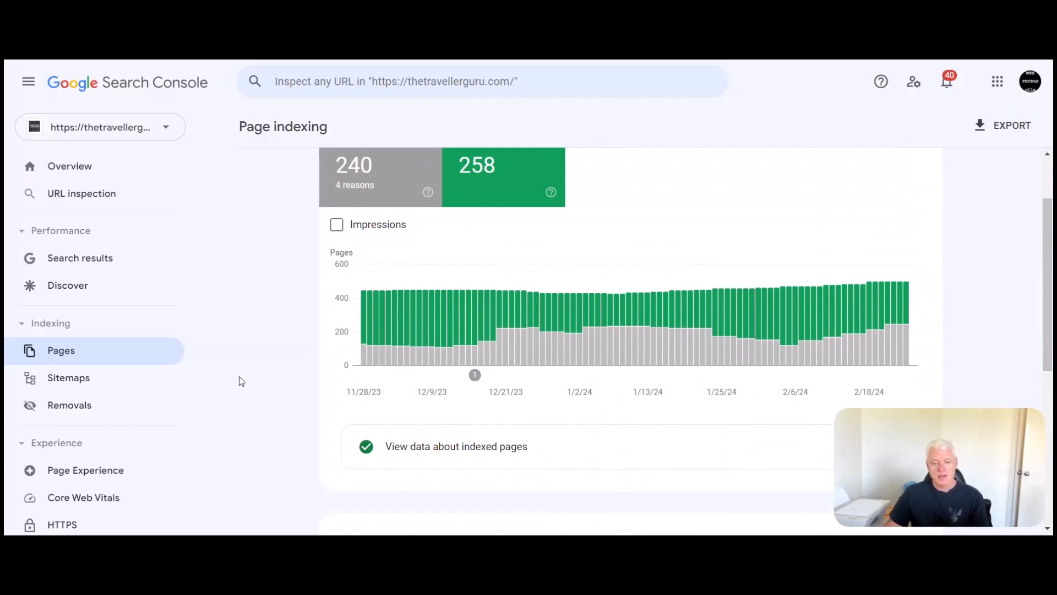
pyautogui.scroll(2, 239, 379)
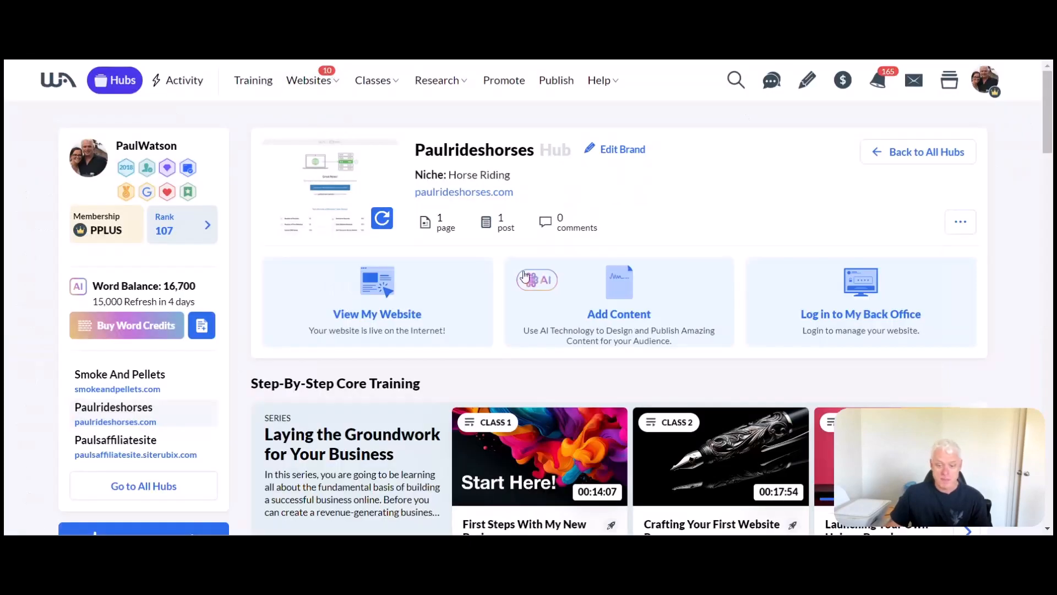
# - Switch to the Paulrideshorses hub in Wealthy Affiliate and look over its core training classes and Your Path to Success tasks
pyautogui.scroll(-5, 552, 374)
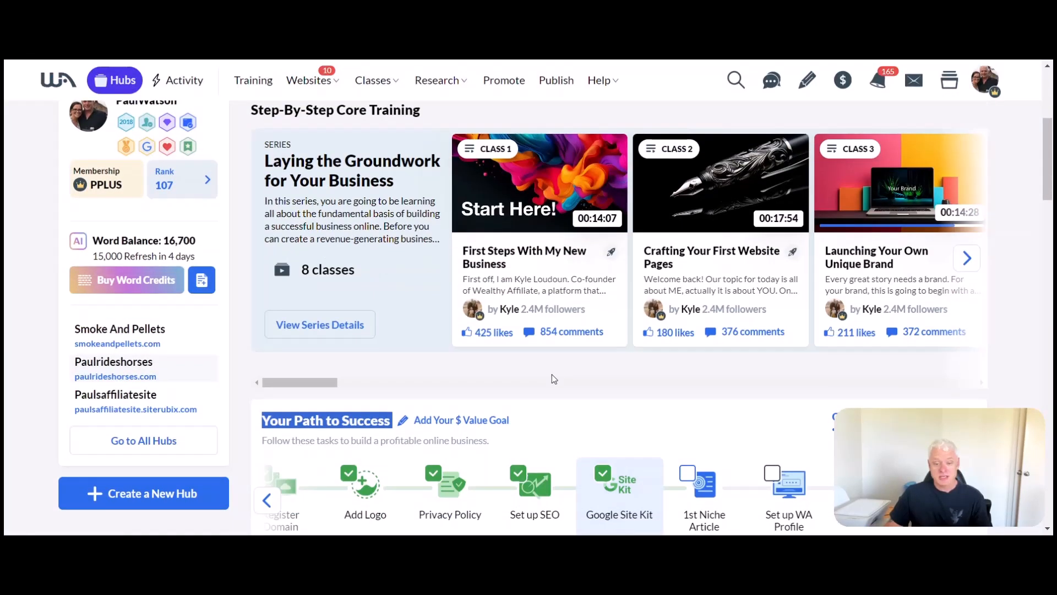
pyautogui.scroll(5, 552, 378)
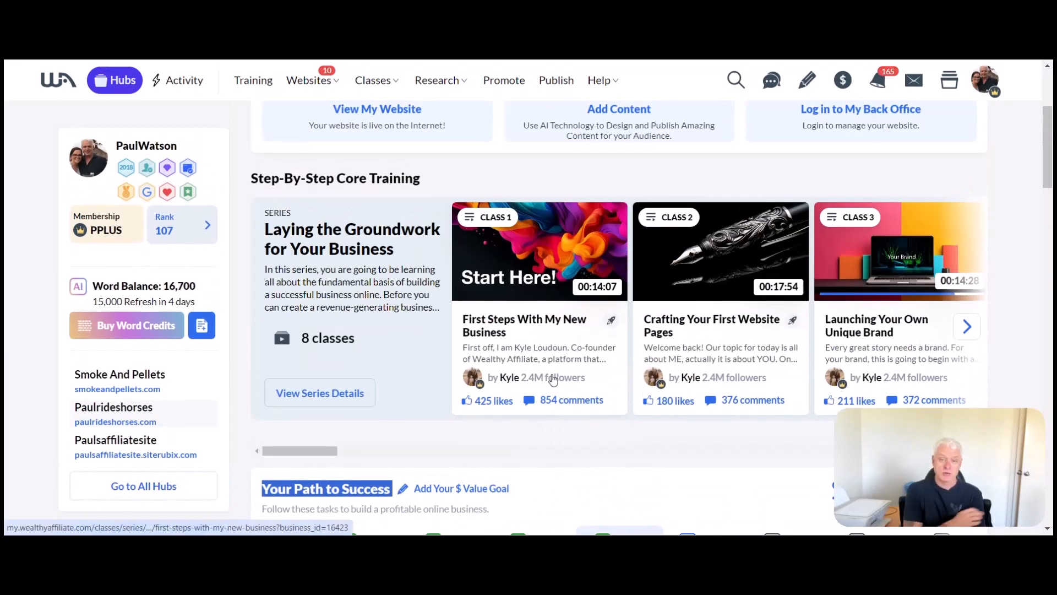